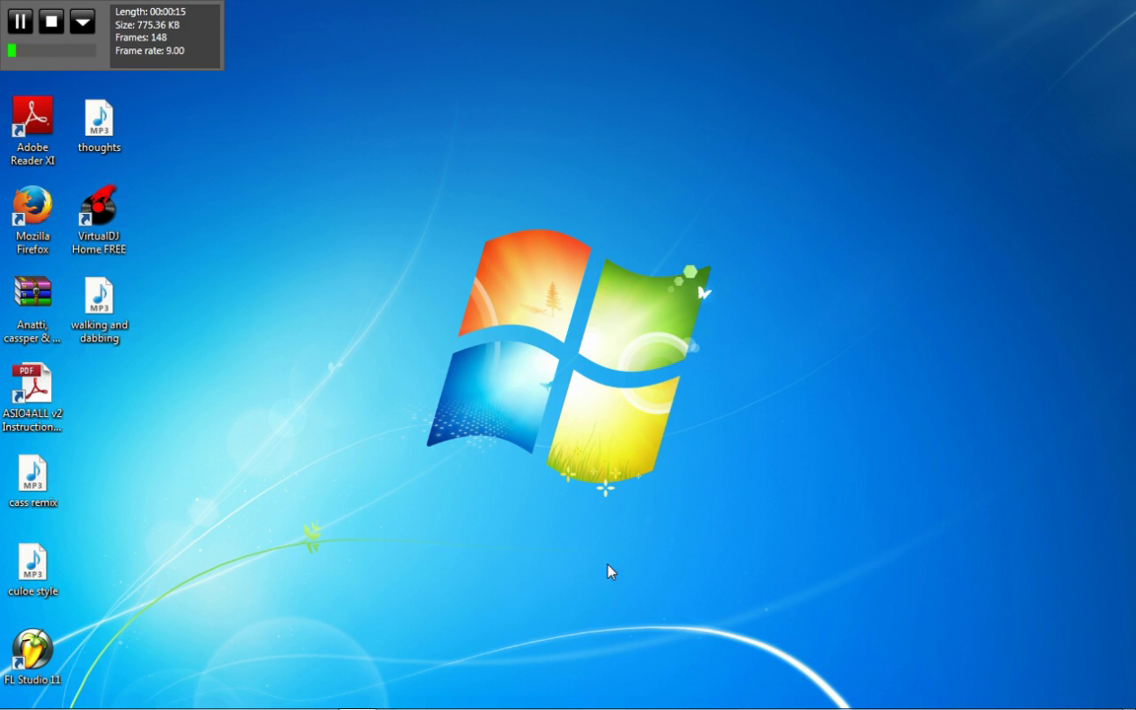
# Step: Open Windows Task Manager and view the list of running processes
pyautogui.moveTo(398, 664)
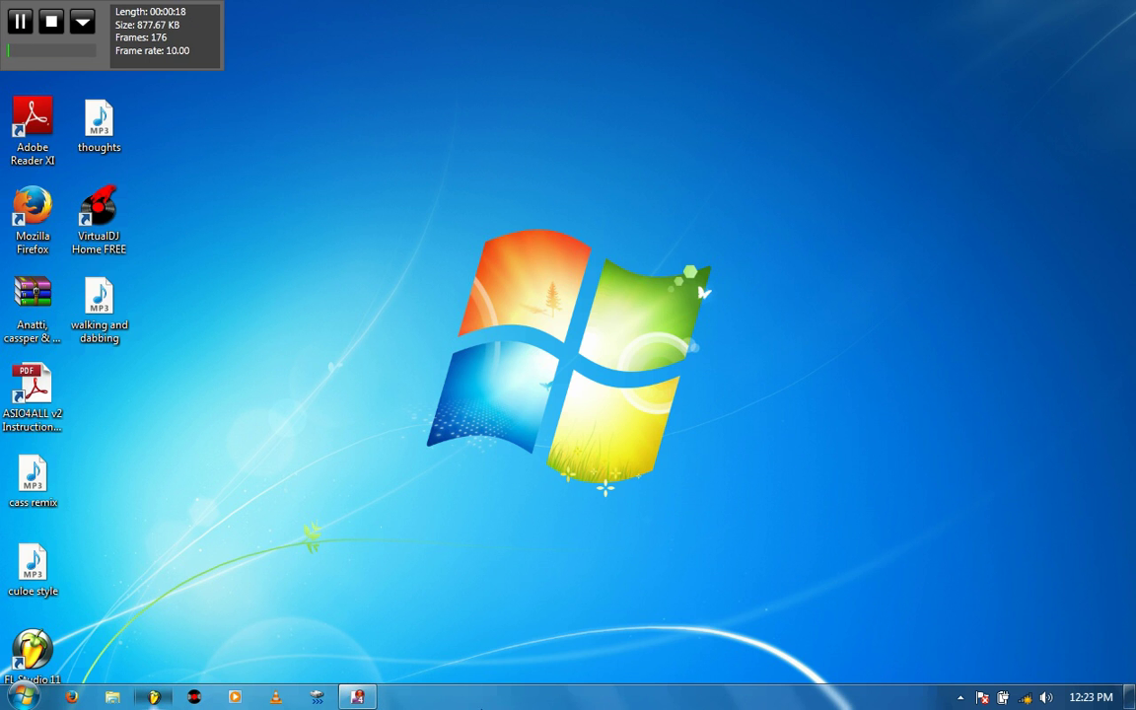
pyautogui.rightClick(484, 697)
pyautogui.click(550, 652)
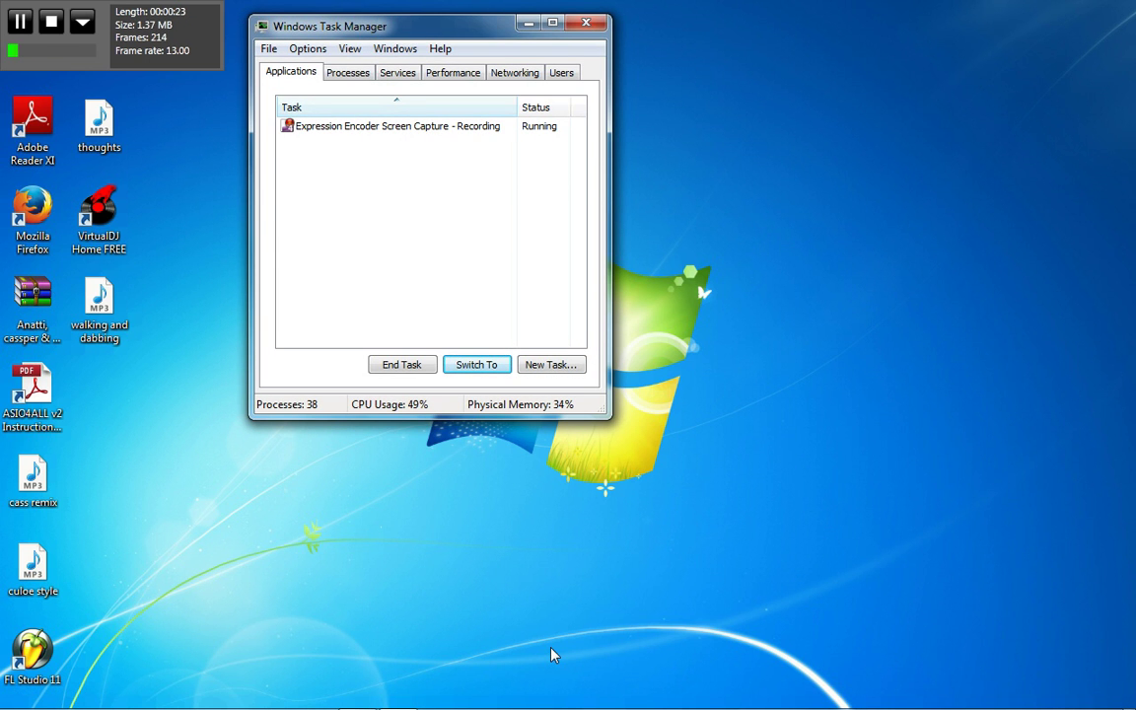
pyautogui.click(353, 77)
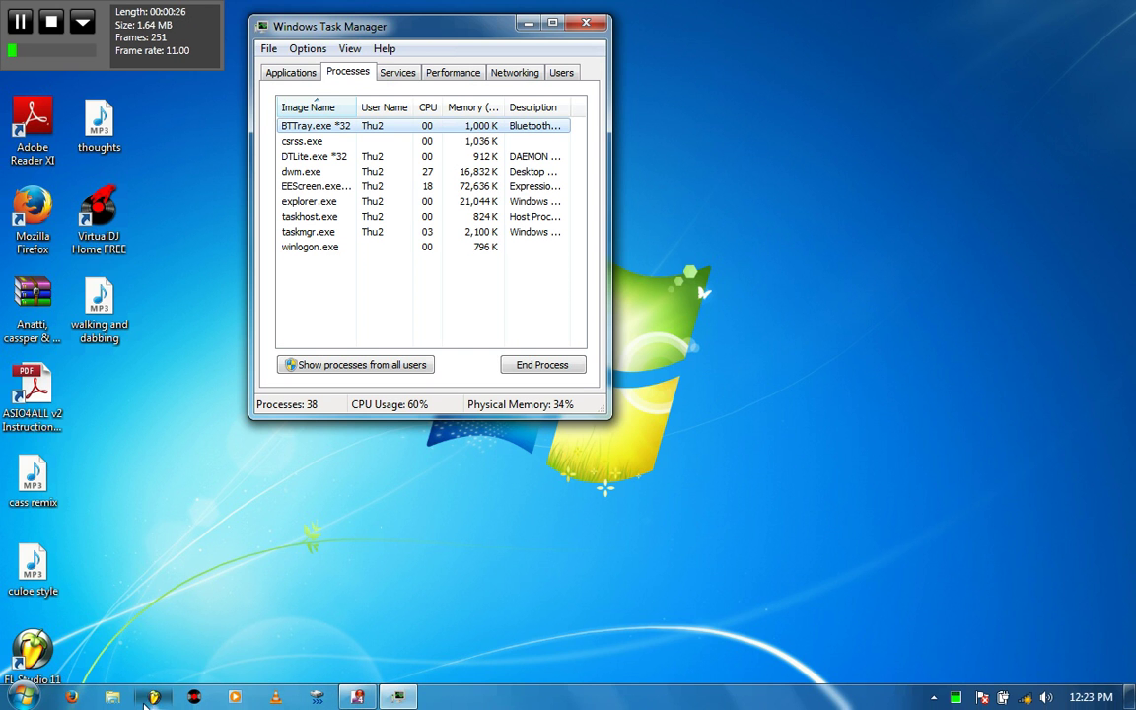
# Step: Launch FL Studio 11 and minimize Task Manager
pyautogui.rightClick(155, 697)
pyautogui.click(128, 624)
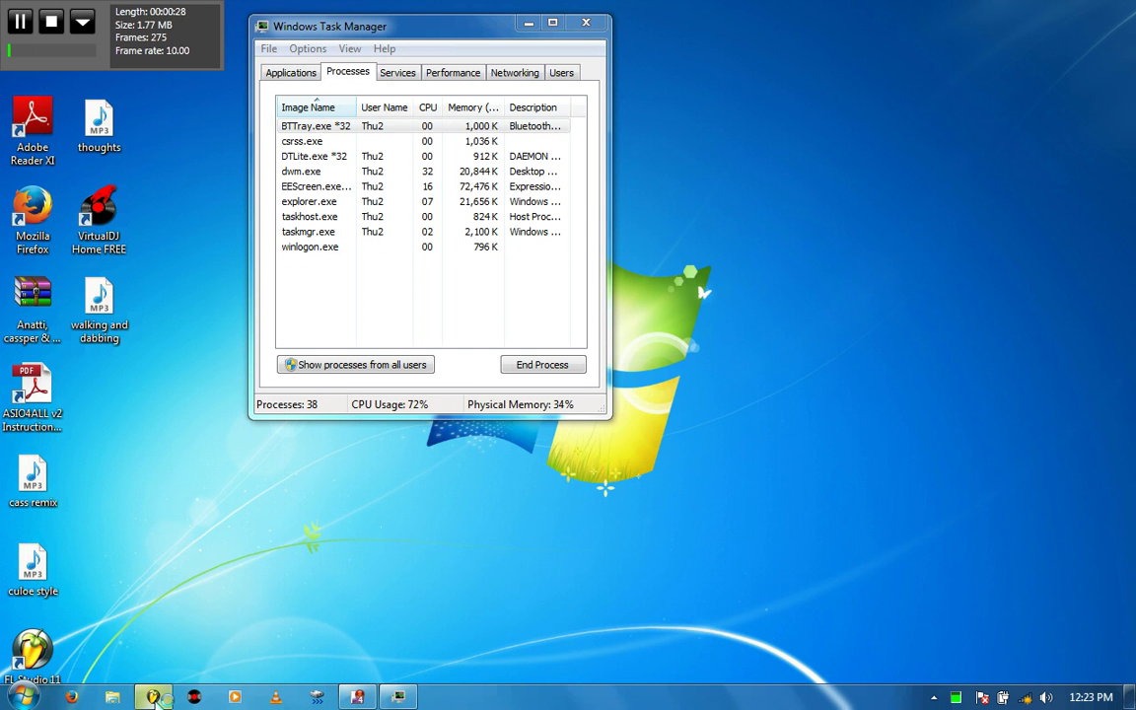
pyautogui.click(525, 26)
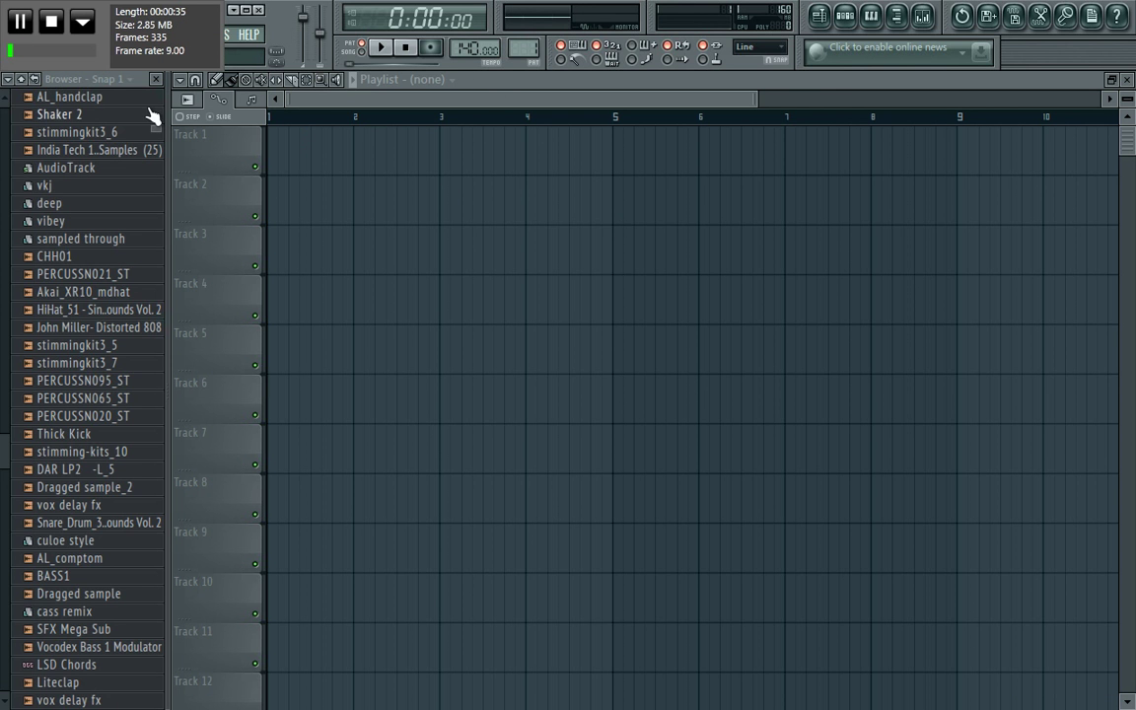
# Step: Hide the sample browser and zoom the playlist out to about 17 bars
pyautogui.click(155, 79)
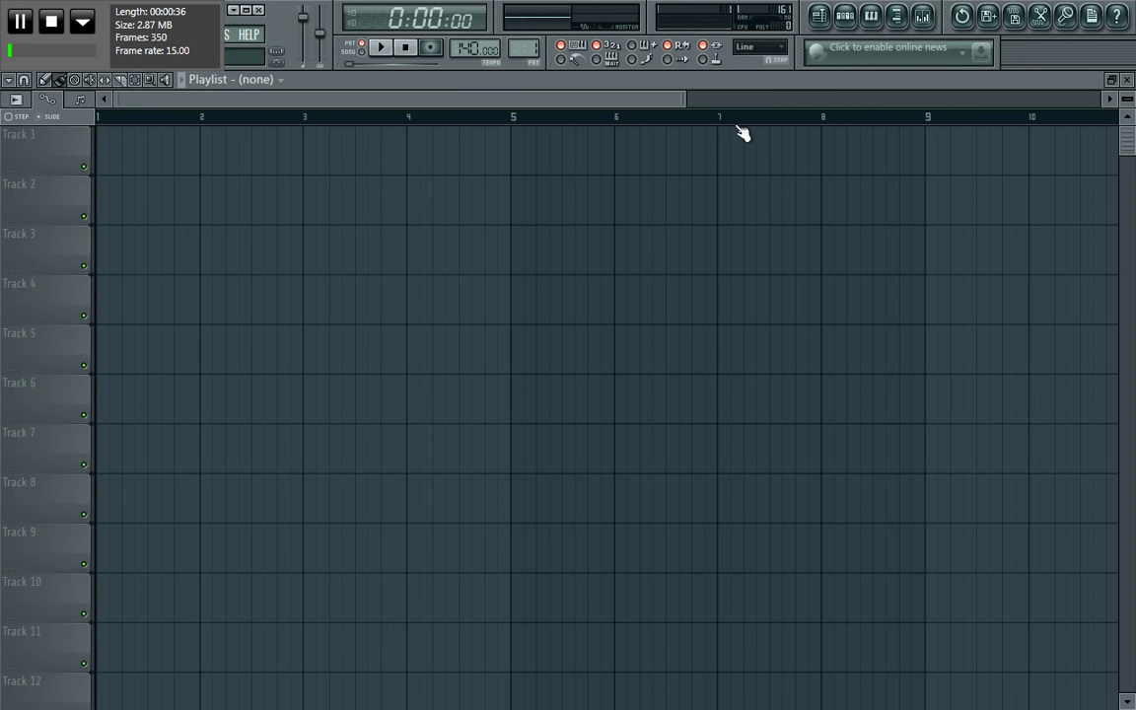
pyautogui.moveTo(684, 101); pyautogui.dragTo(1102, 130)
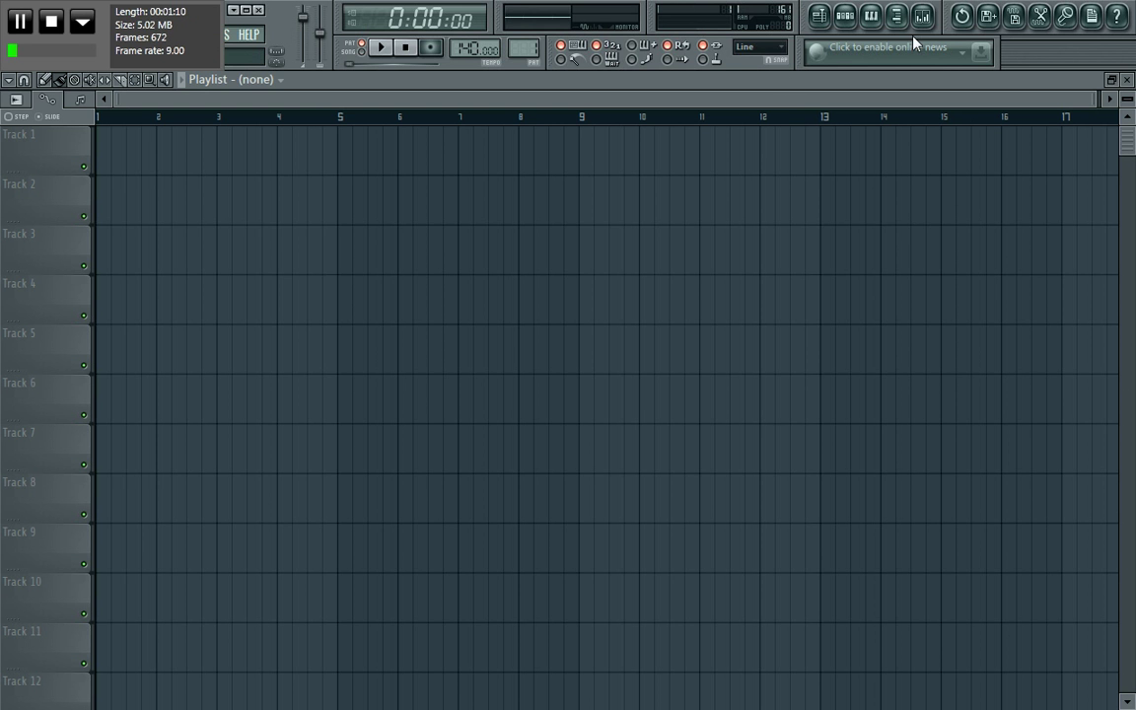
# Step: Add a Sylenth1 channel and move its plugin window so the whole synth is visible
pyautogui.click(81, 27)
pyautogui.click(104, 38)
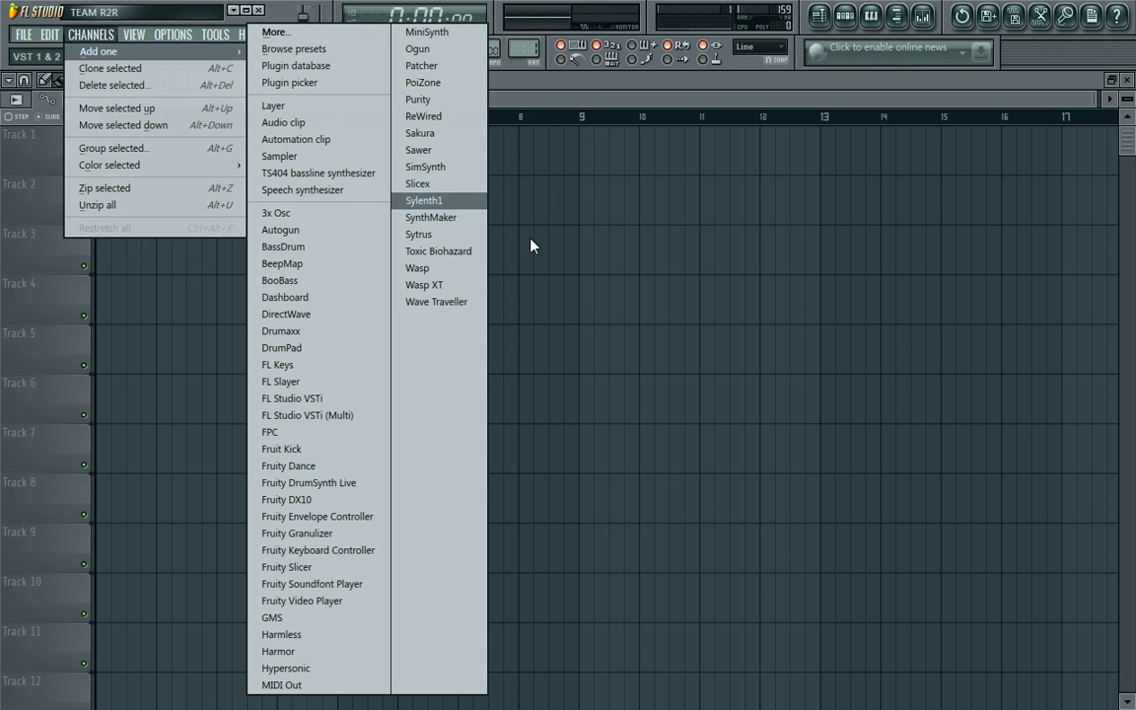
pyautogui.click(414, 201)
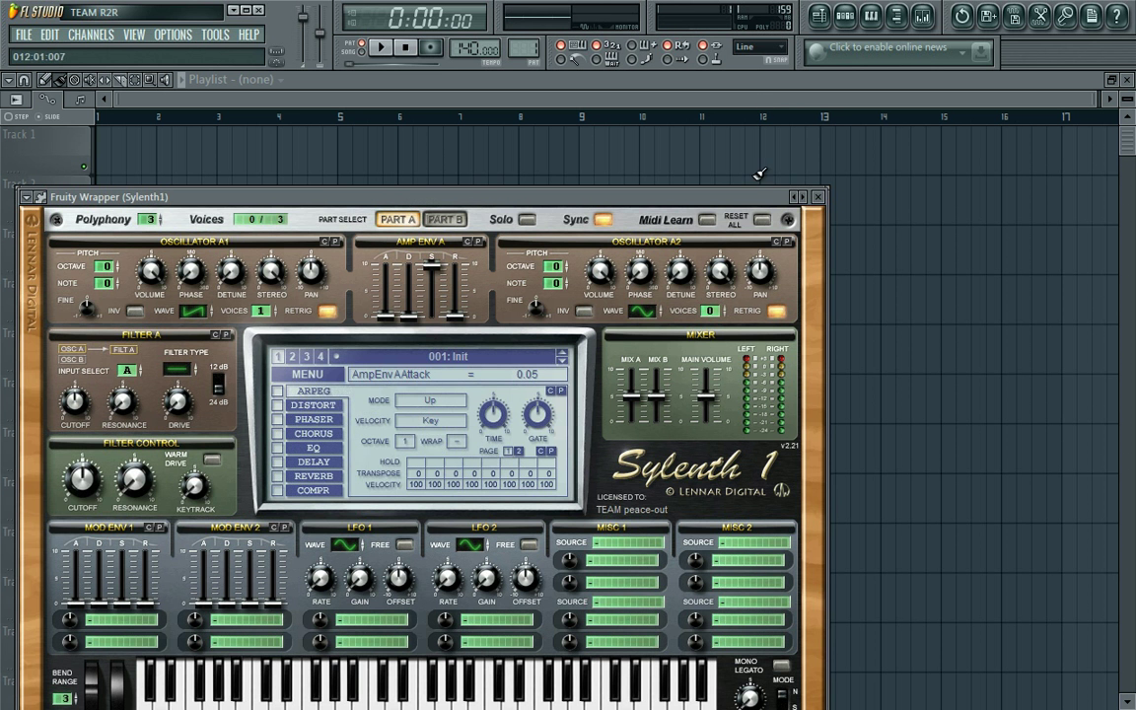
pyautogui.moveTo(756, 195); pyautogui.dragTo(927, 123)
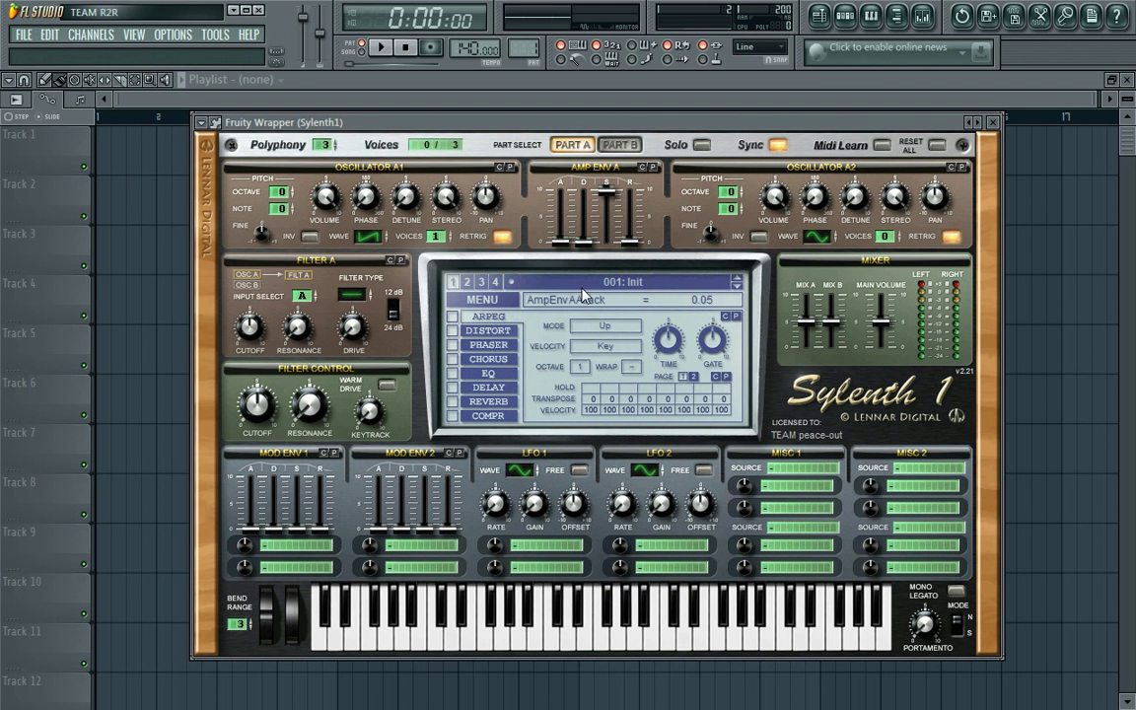
# Step: Start loading a Sylenth1 bank and browse up to the Program Files (x86) folder
pyautogui.click(488, 300)
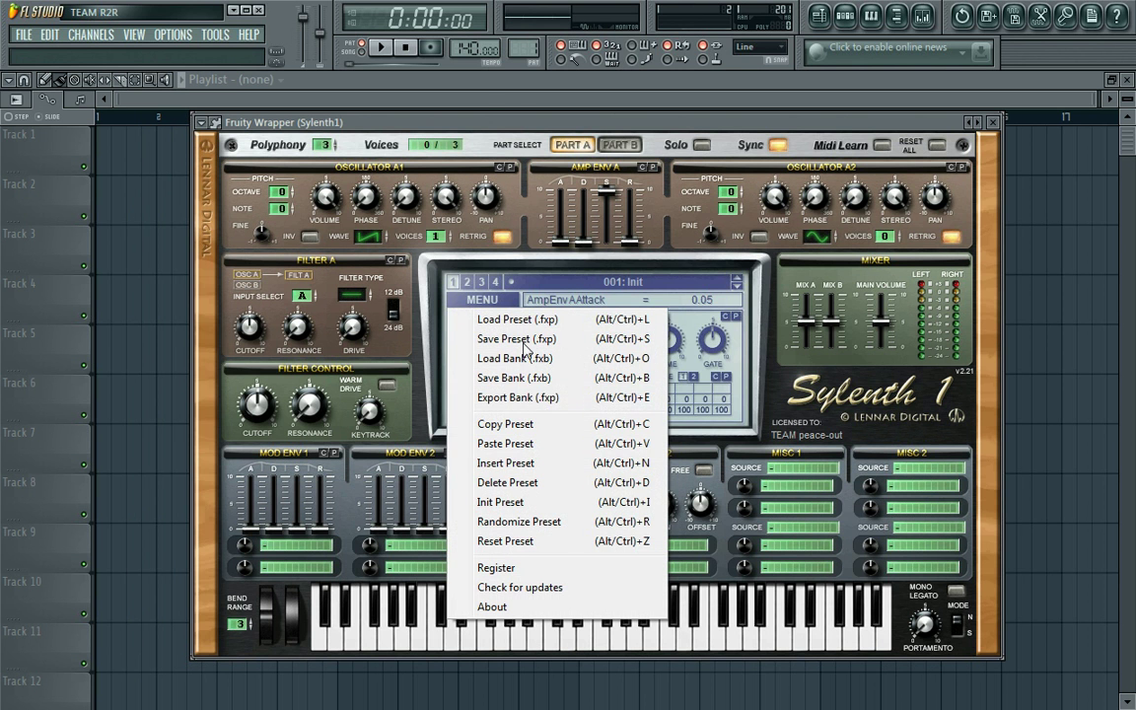
pyautogui.click(540, 361)
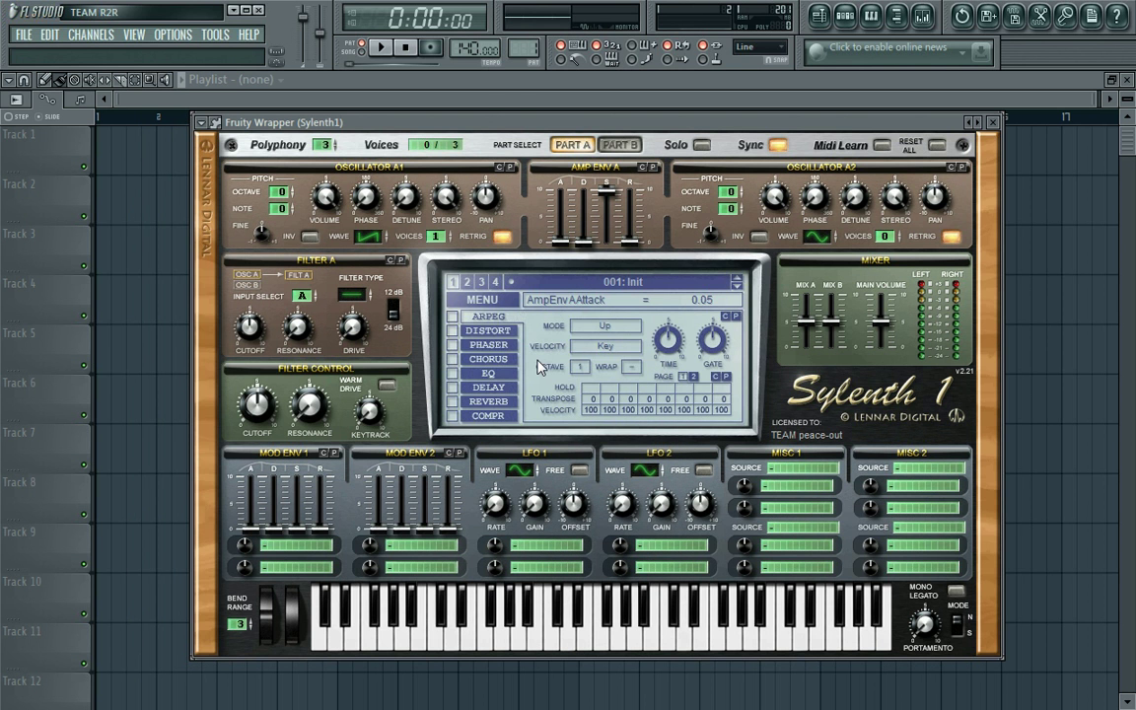
pyautogui.click(367, 43)
pyautogui.click(367, 43)
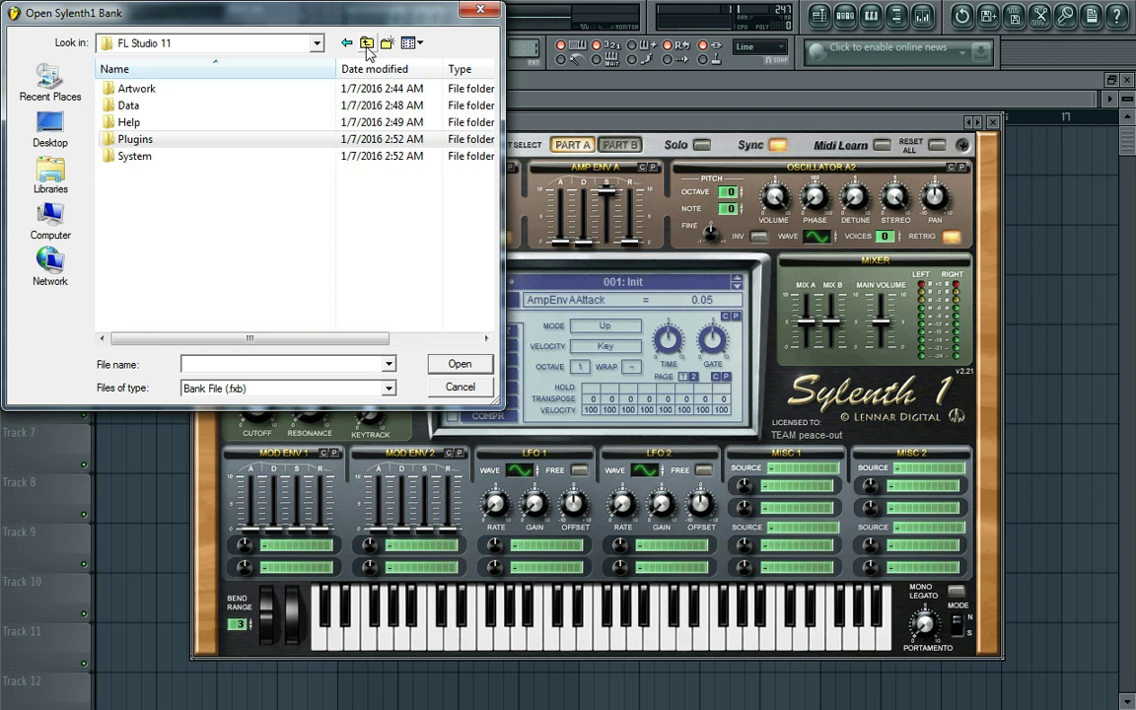
pyautogui.click(367, 44)
pyautogui.click(367, 43)
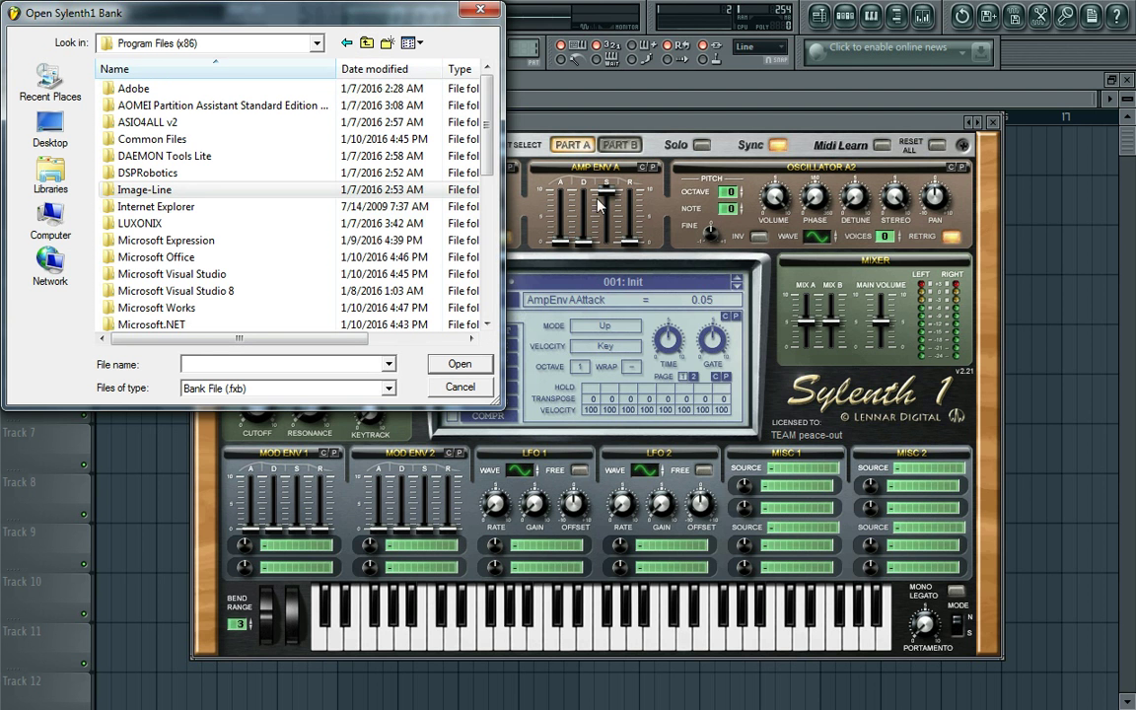
# Step: Load FactoryBank4.fxb from the Sylenth1 folder inside Steinberg's VSTPlugins folder
pyautogui.moveTo(484, 145); pyautogui.dragTo(484, 246)
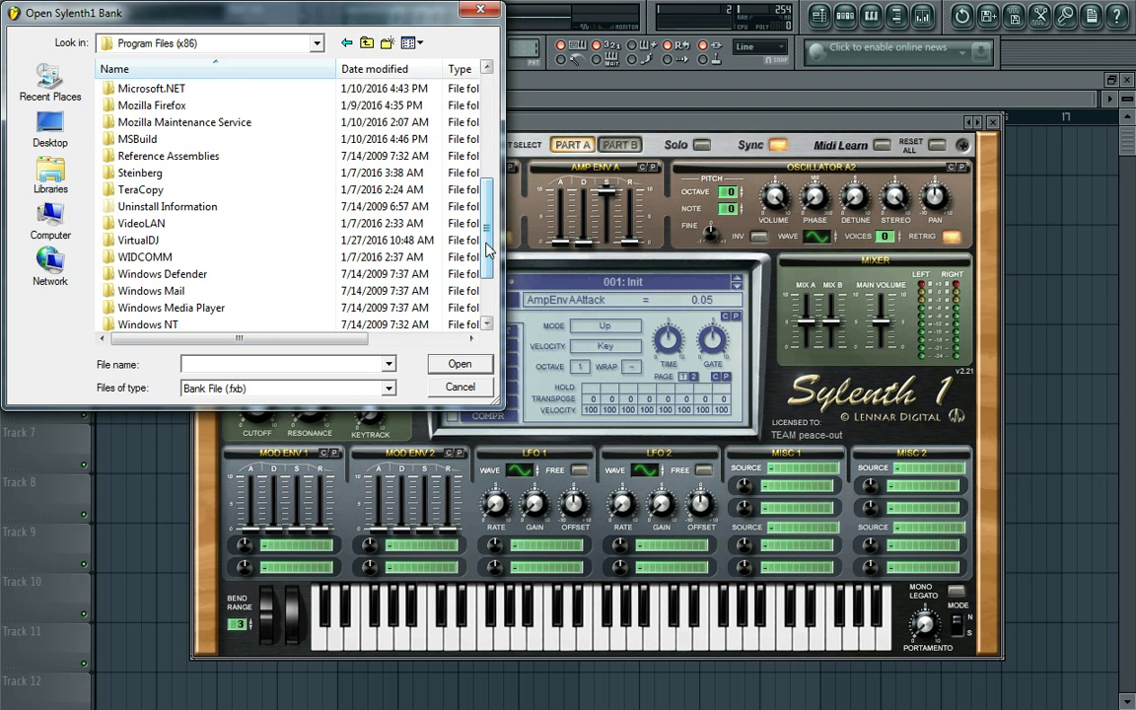
pyautogui.doubleClick(194, 177)
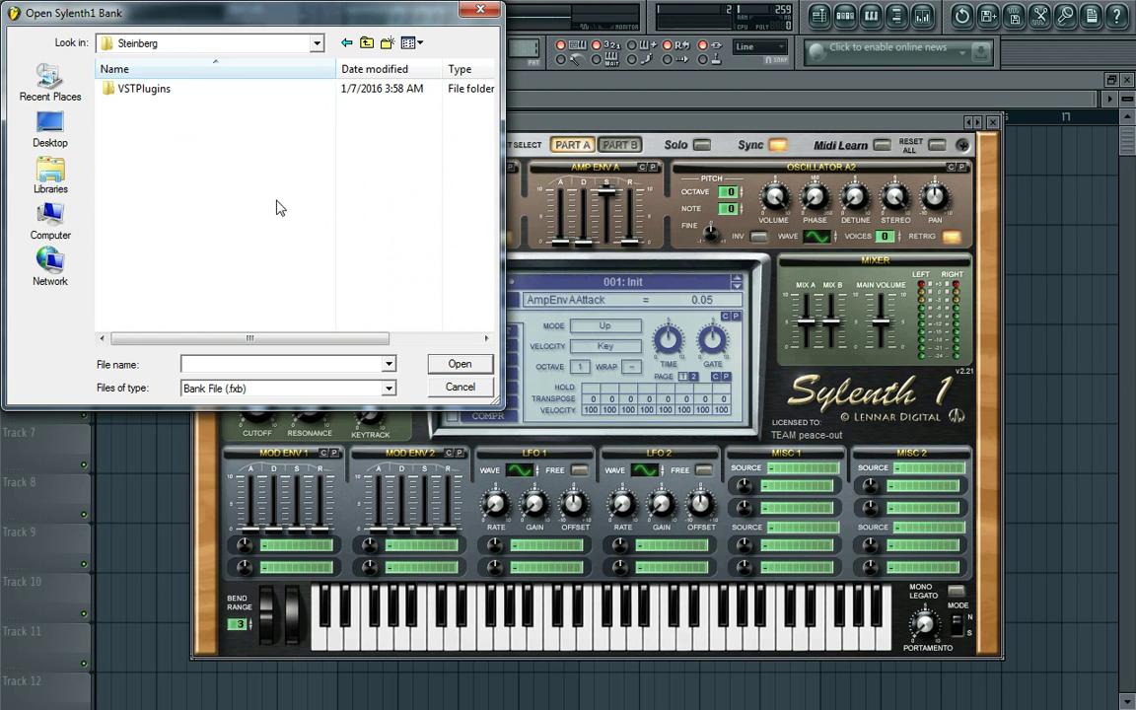
pyautogui.click(167, 95)
pyautogui.doubleClick(168, 99)
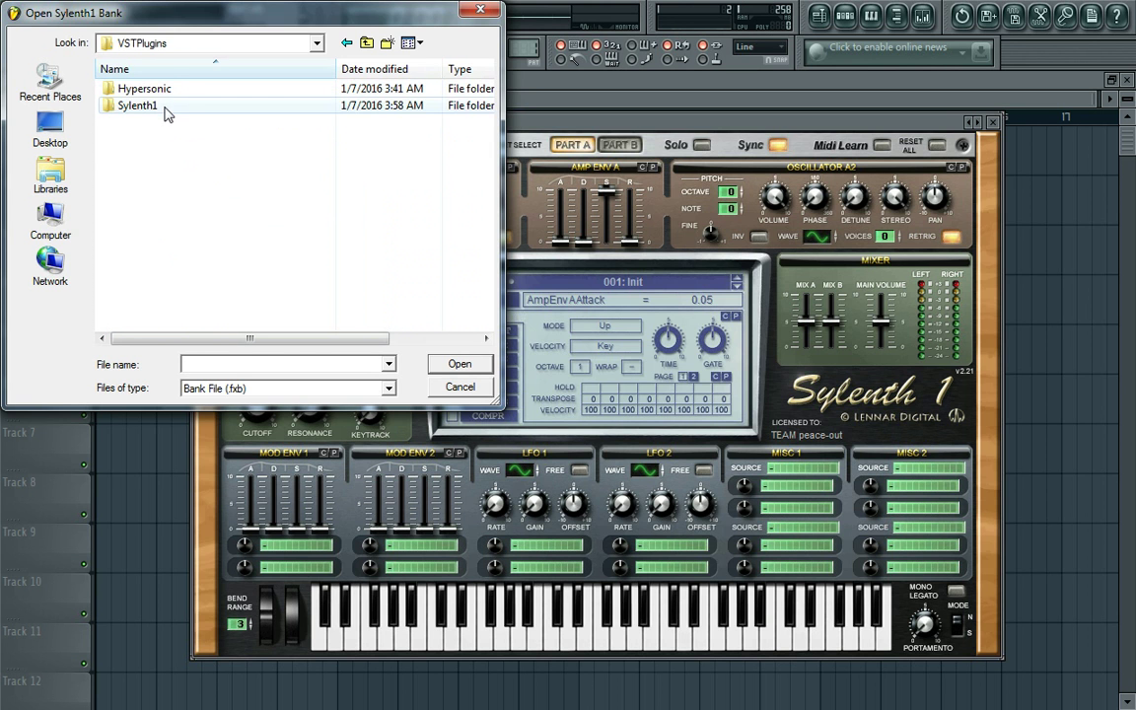
pyautogui.doubleClick(165, 114)
pyautogui.click(210, 143)
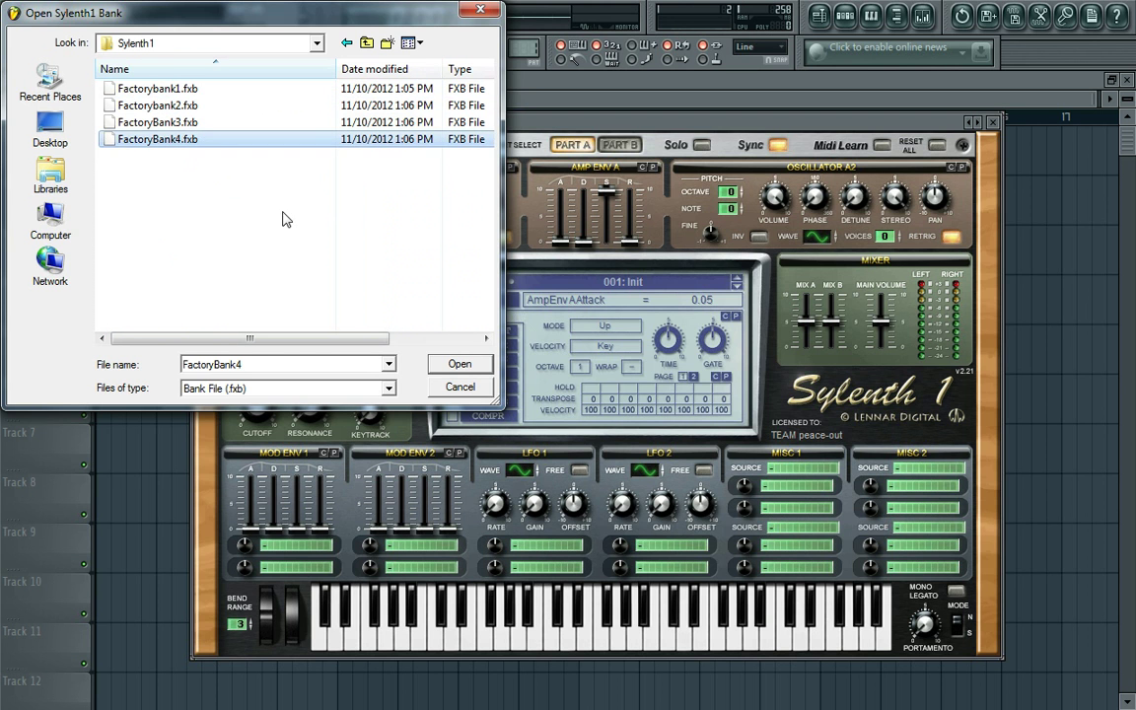
pyautogui.click(459, 365)
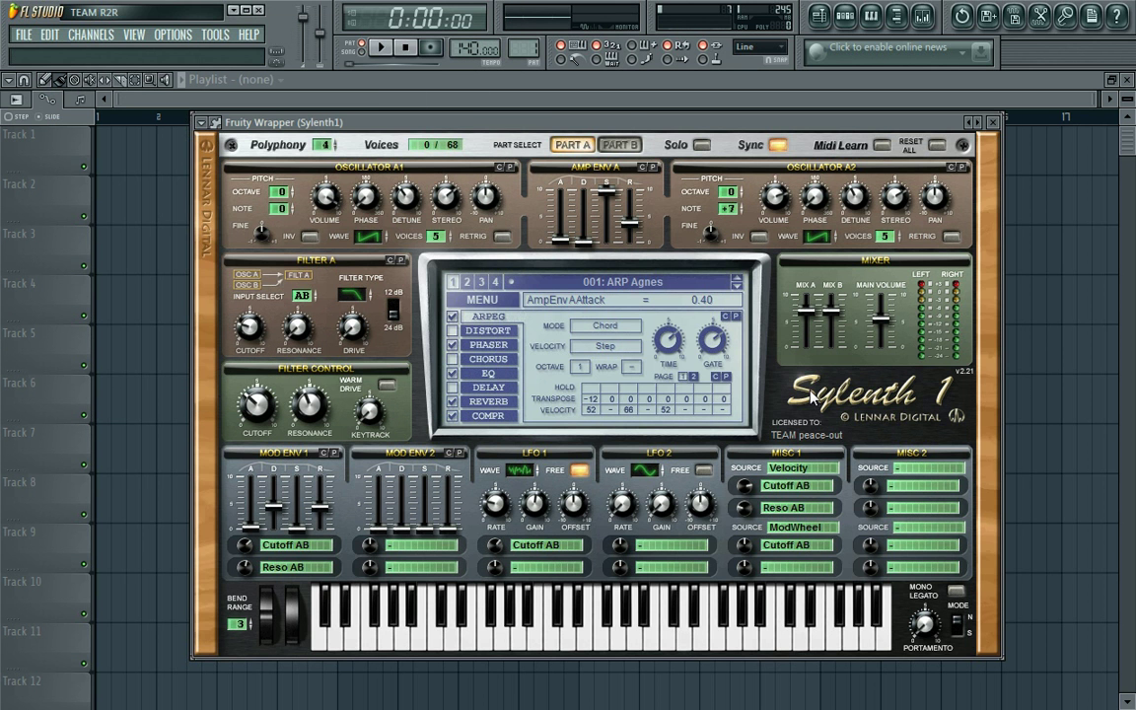
# Step: Show the step sequencer with the Sylenth1 channel's settings and move the plugin window clear of both
pyautogui.click(845, 15)
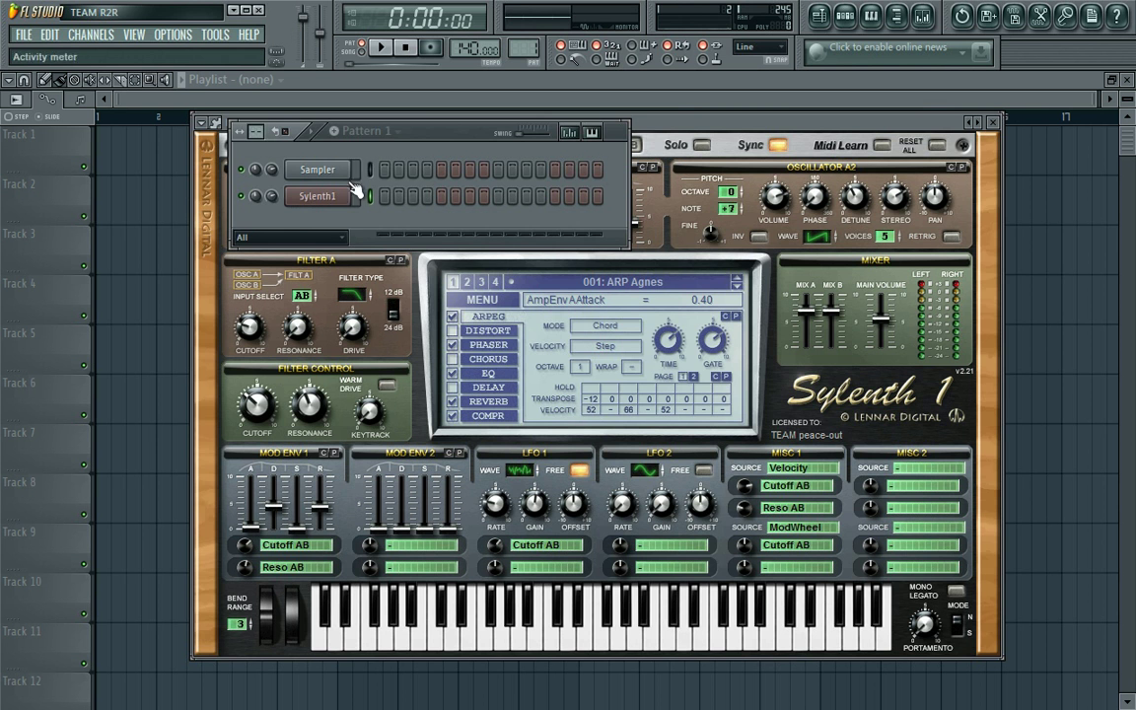
pyautogui.click(316, 195)
pyautogui.moveTo(654, 131); pyautogui.dragTo(678, 339)
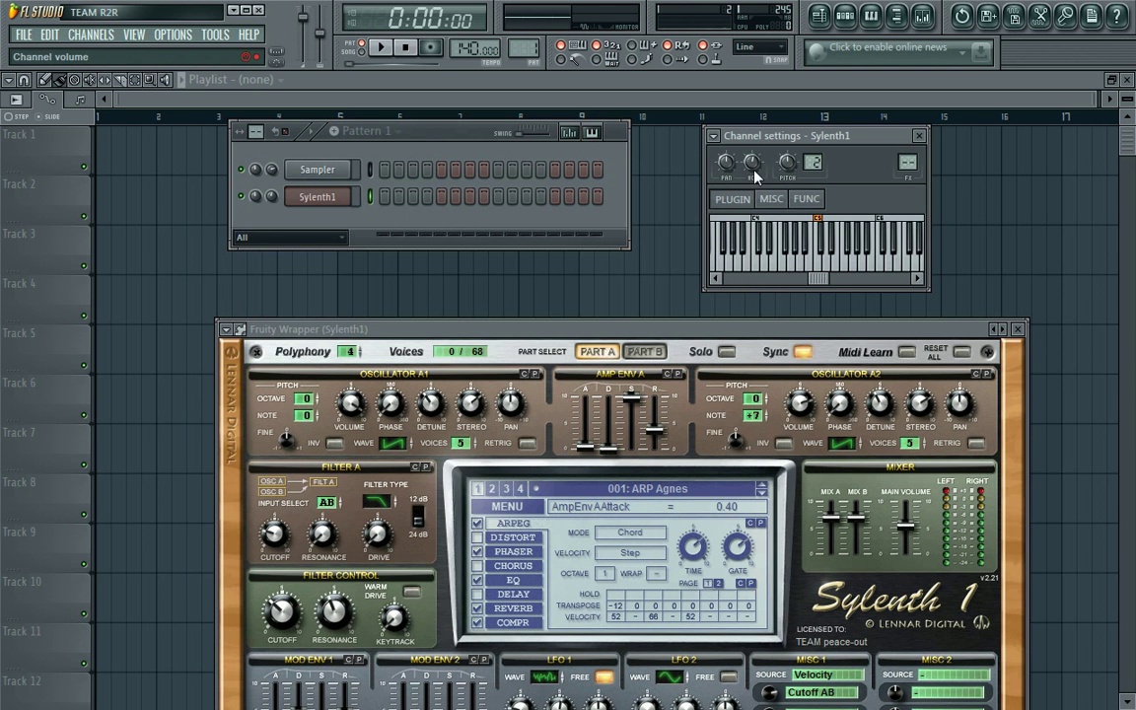
# Step: Show the recording toolbar of Expression Encoder Screen Capture
pyautogui.press('super')
pyautogui.click(961, 698)
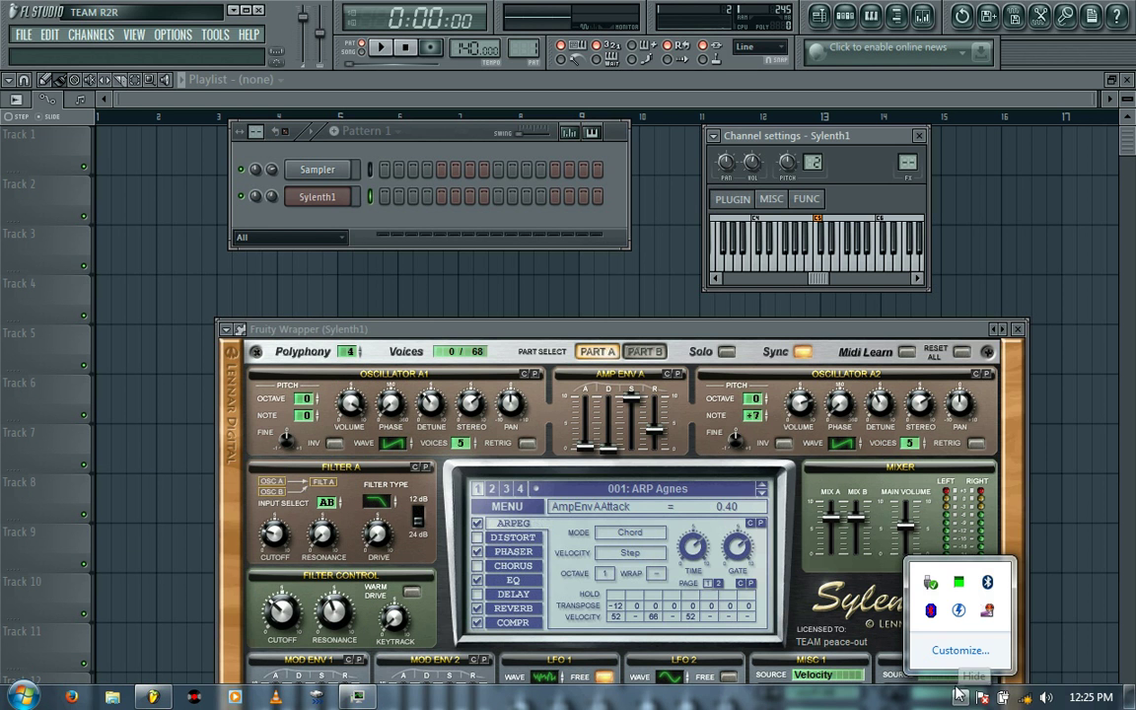
pyautogui.rightClick(937, 588)
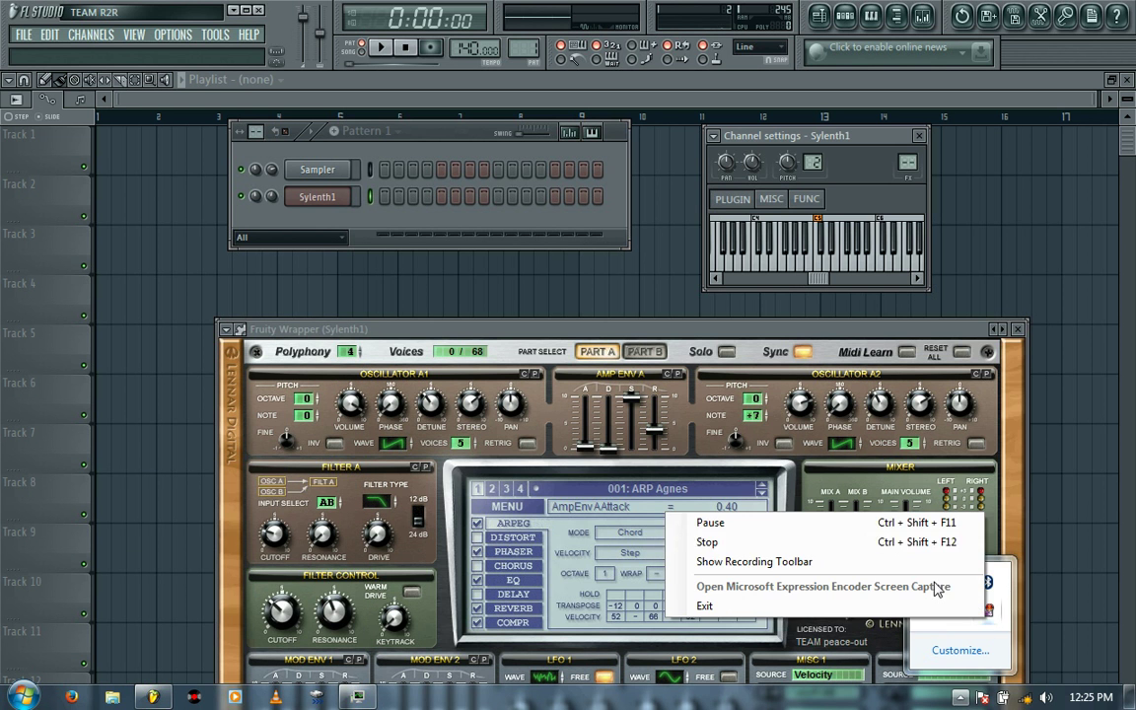
pyautogui.click(857, 562)
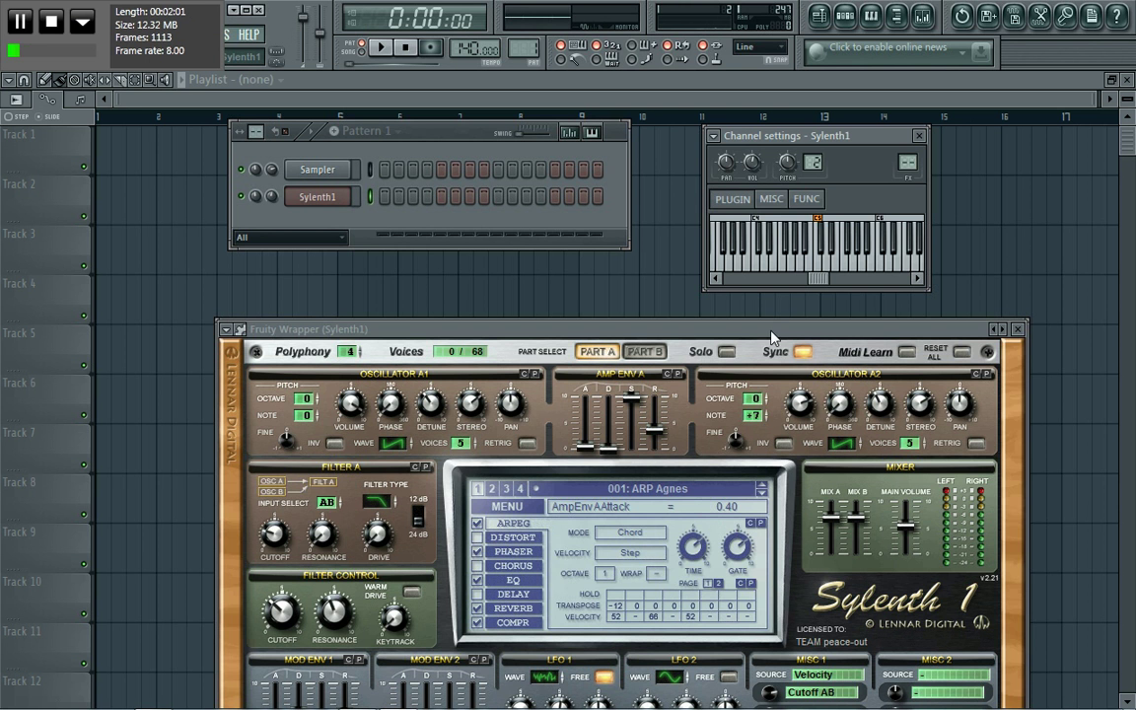
# Step: Move the Sylenth1 plugin window up and alternate between it and the channel settings window
pyautogui.moveTo(772, 337); pyautogui.dragTo(704, 184)
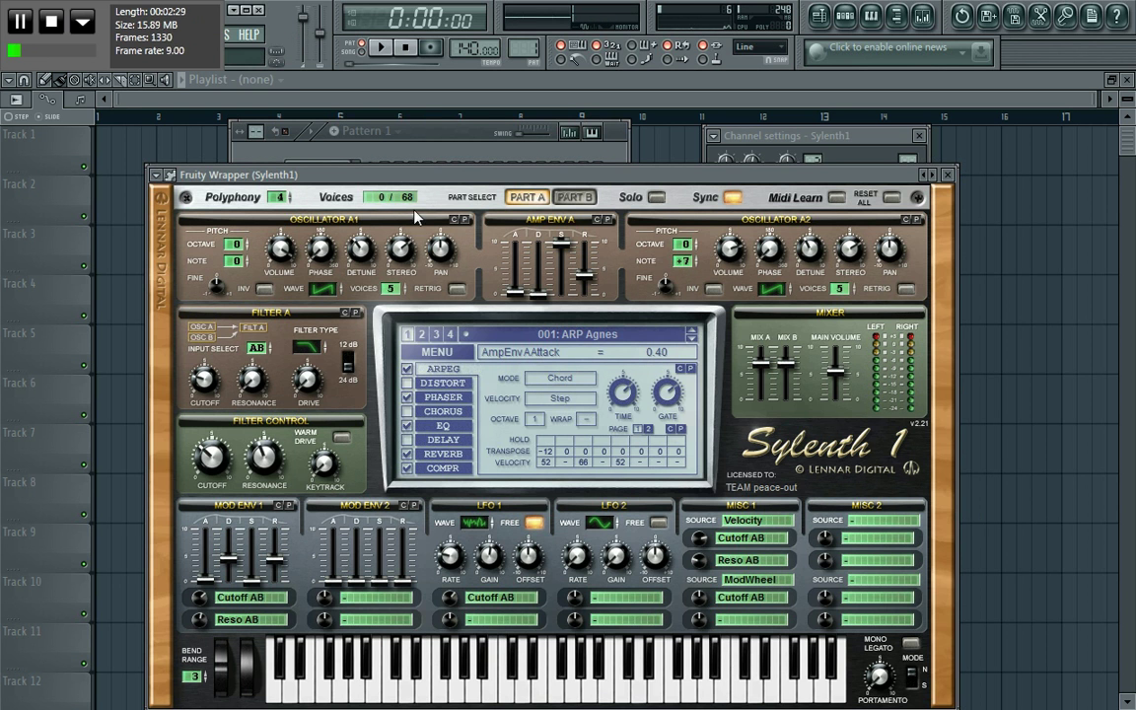
pyautogui.moveTo(425, 175); pyautogui.dragTo(483, 186)
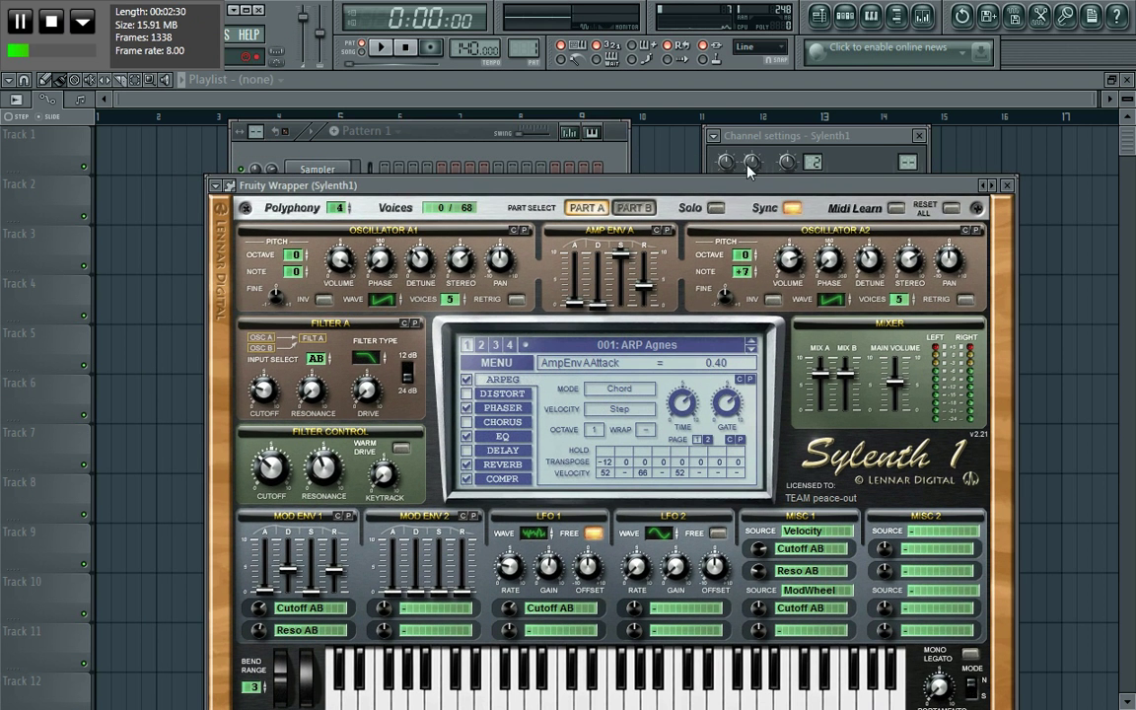
pyautogui.click(674, 147)
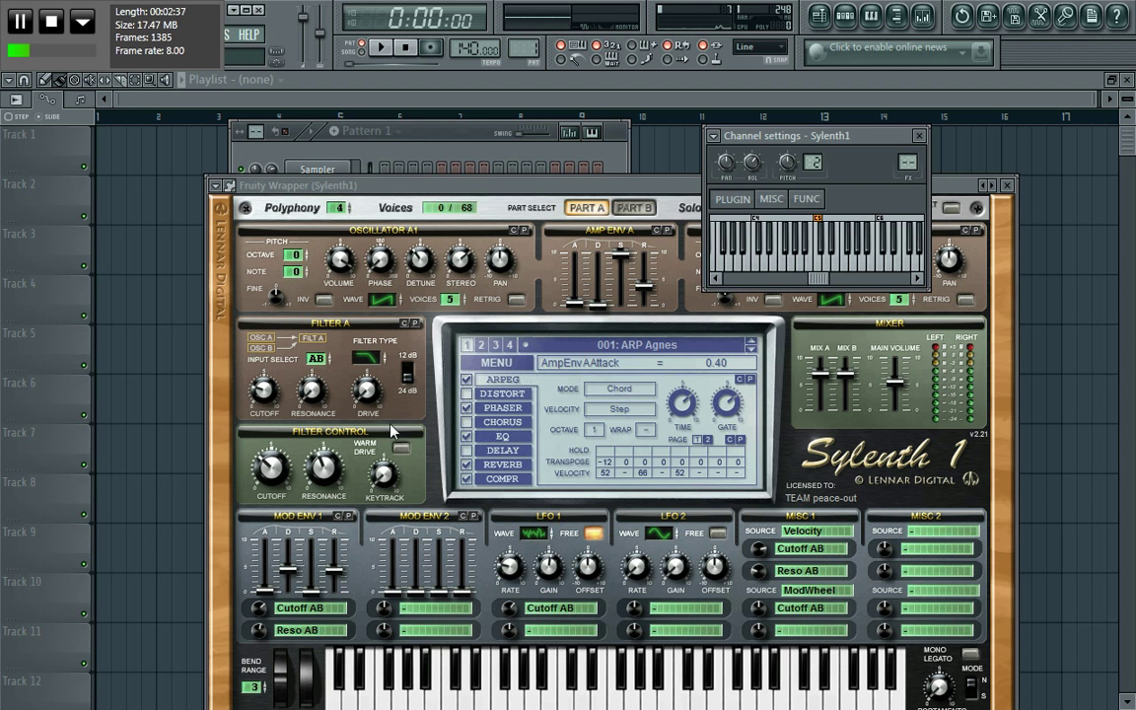
pyautogui.click(441, 189)
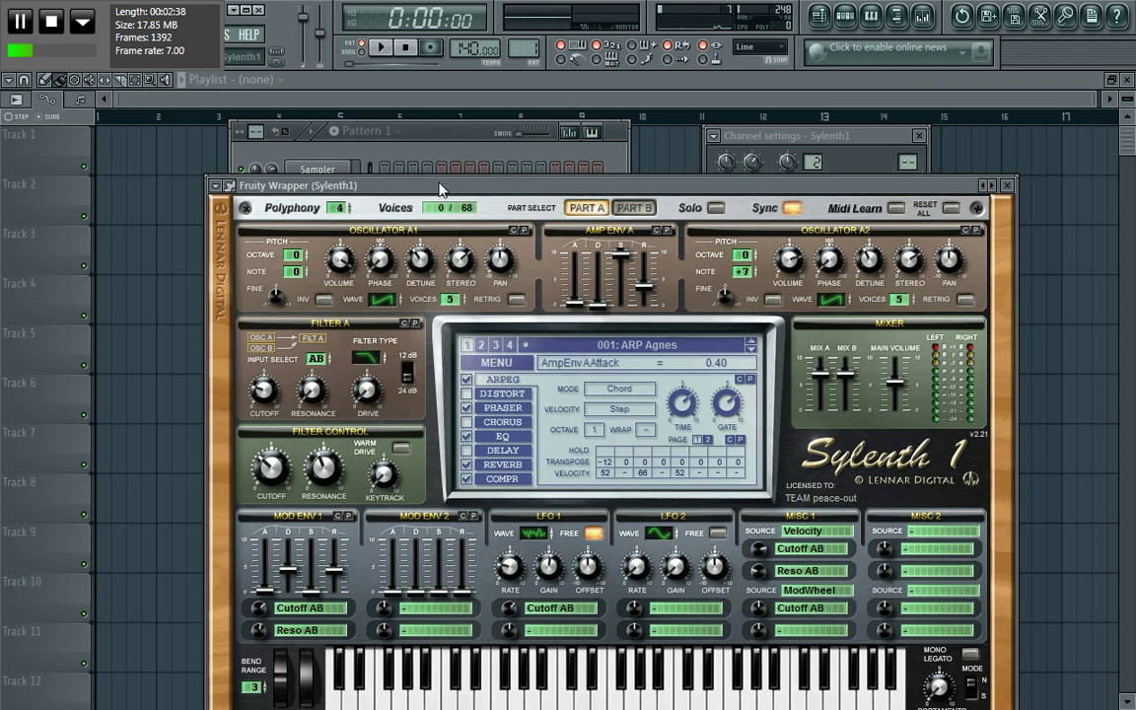
pyautogui.click(823, 137)
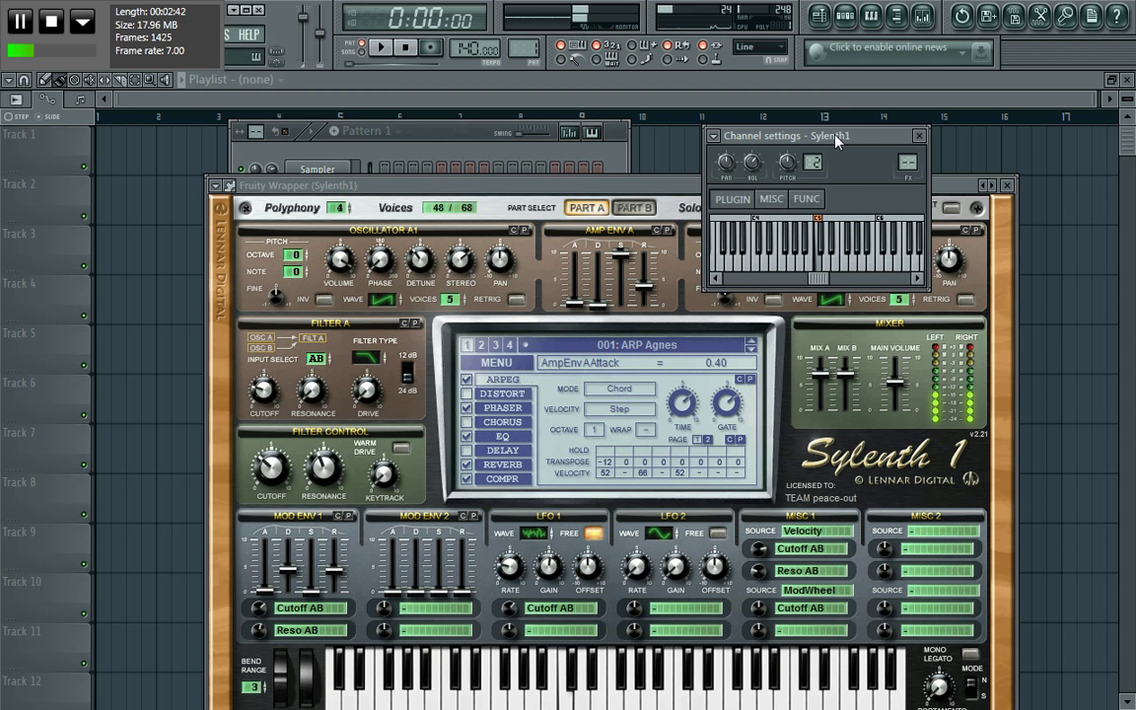
# Step: Set Sylenth1's Filter Control cutoff to 16.47 Hz, and start and stop playback
pyautogui.click(271, 472)
pyautogui.moveTo(271, 496)
pyautogui.mouseDown()
pyautogui.moveTo(263, 373)
pyautogui.moveTo(267, 480)
pyautogui.mouseUp()
pyautogui.press('space')
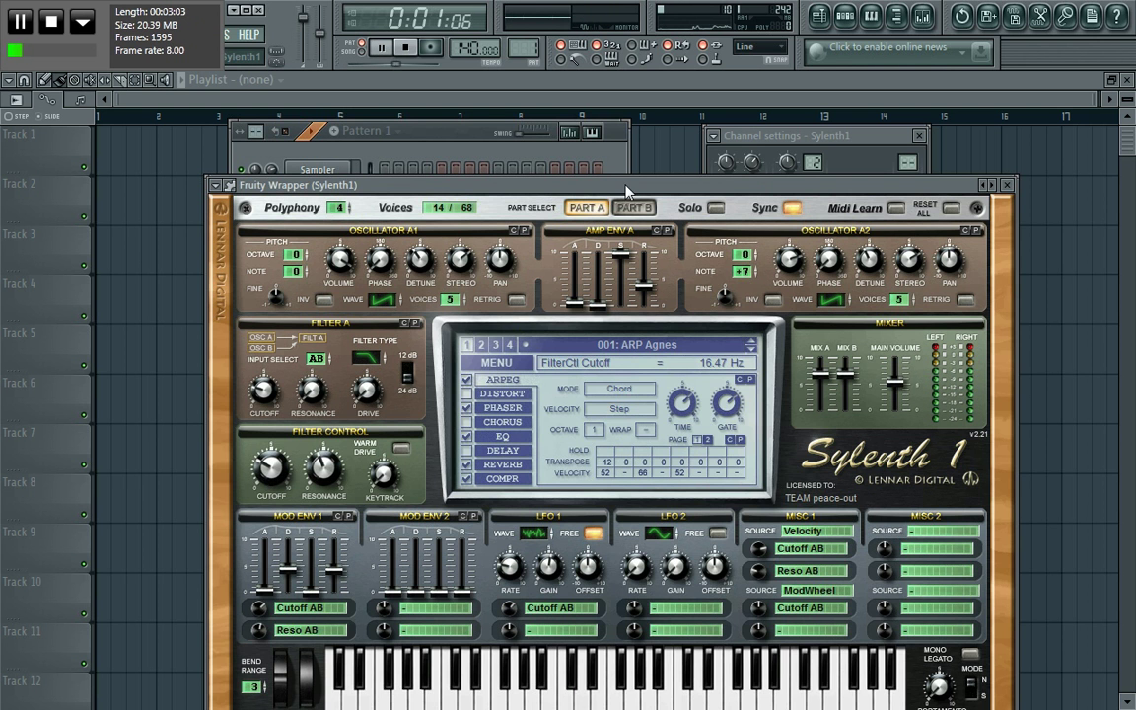
pyautogui.press('space')
# Step: Move the Sylenth1 window down to uncover the step sequencer and set the Filter Control cutoff to 25.24 Hz
pyautogui.moveTo(434, 185); pyautogui.dragTo(423, 240)
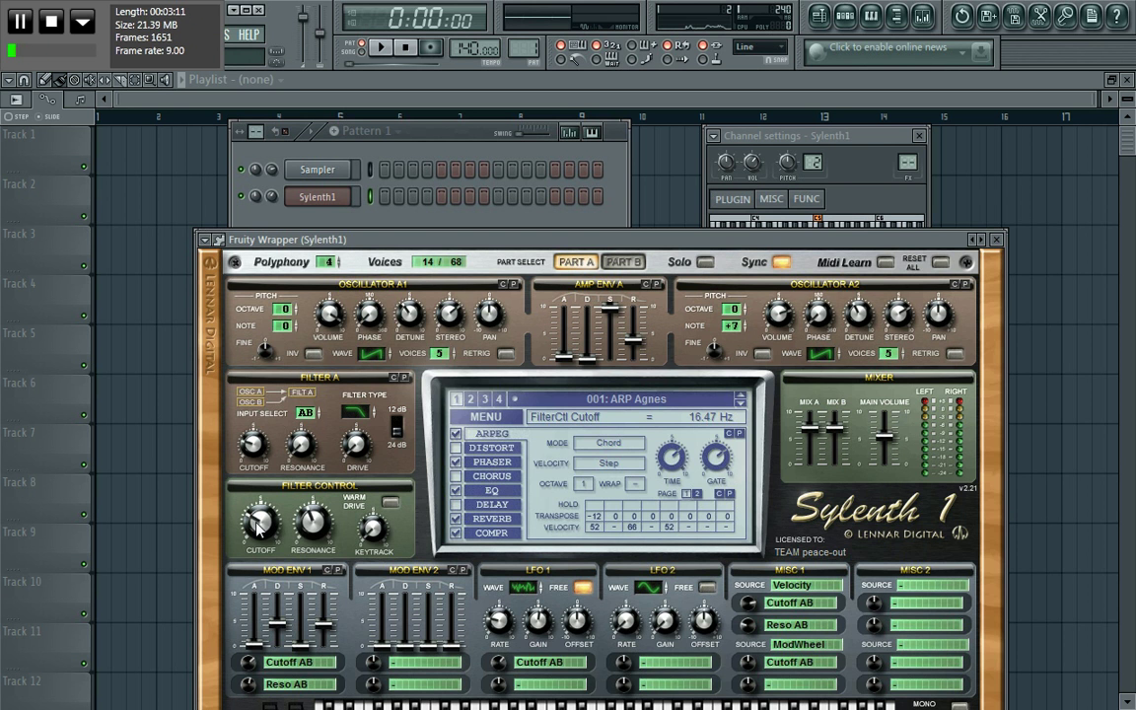
pyautogui.moveTo(258, 526)
pyautogui.mouseDown()
pyautogui.moveTo(233, 464)
pyautogui.moveTo(261, 490)
pyautogui.moveTo(239, 426)
pyautogui.moveTo(232, 472)
pyautogui.moveTo(256, 530)
pyautogui.moveTo(229, 481)
pyautogui.moveTo(229, 491)
pyautogui.moveTo(228, 479)
pyautogui.moveTo(252, 525)
pyautogui.mouseUp()
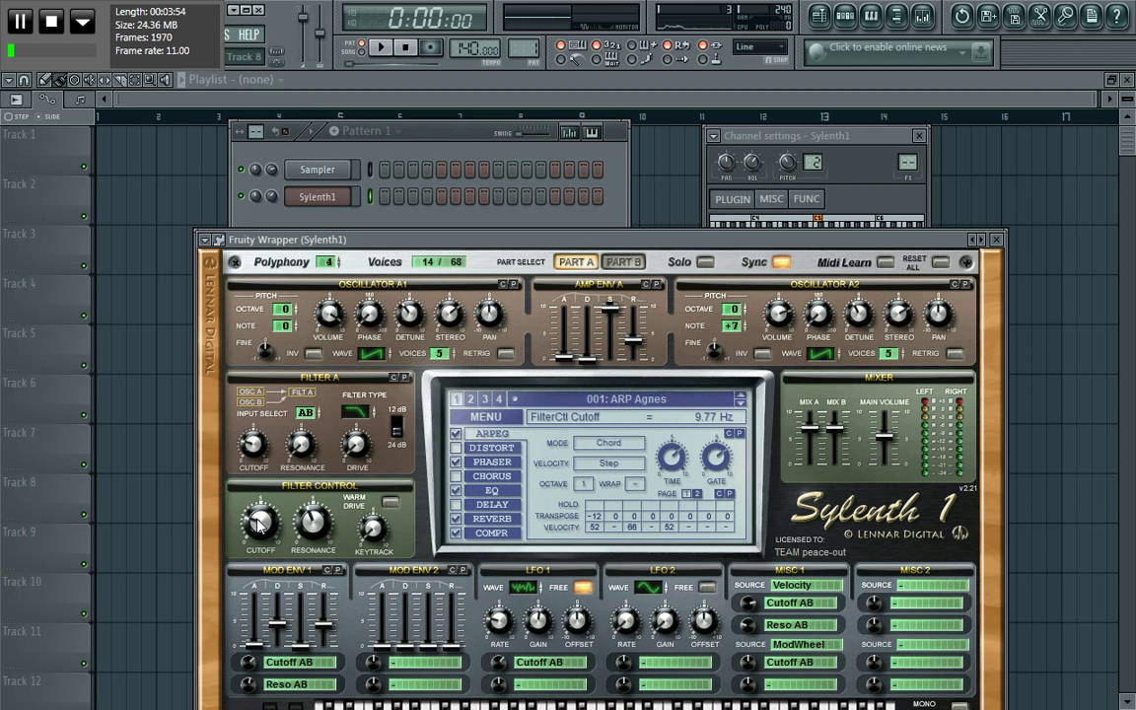
pyautogui.moveTo(258, 533)
pyautogui.mouseDown()
pyautogui.moveTo(230, 461)
pyautogui.moveTo(238, 434)
pyautogui.moveTo(264, 523)
pyautogui.moveTo(232, 468)
pyautogui.moveTo(264, 526)
pyautogui.mouseUp()
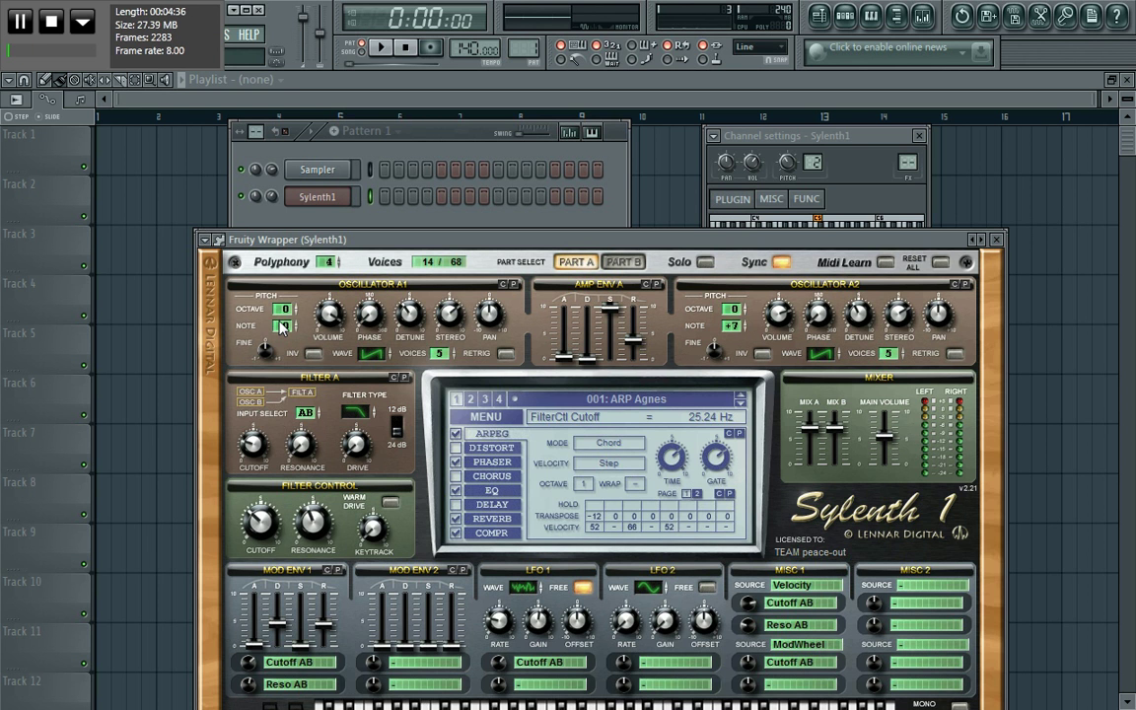
# Step: List Sylenth1's parameters in the browser and move the plugin window up so that it is fully visible
pyautogui.moveTo(407, 239); pyautogui.dragTo(415, 222)
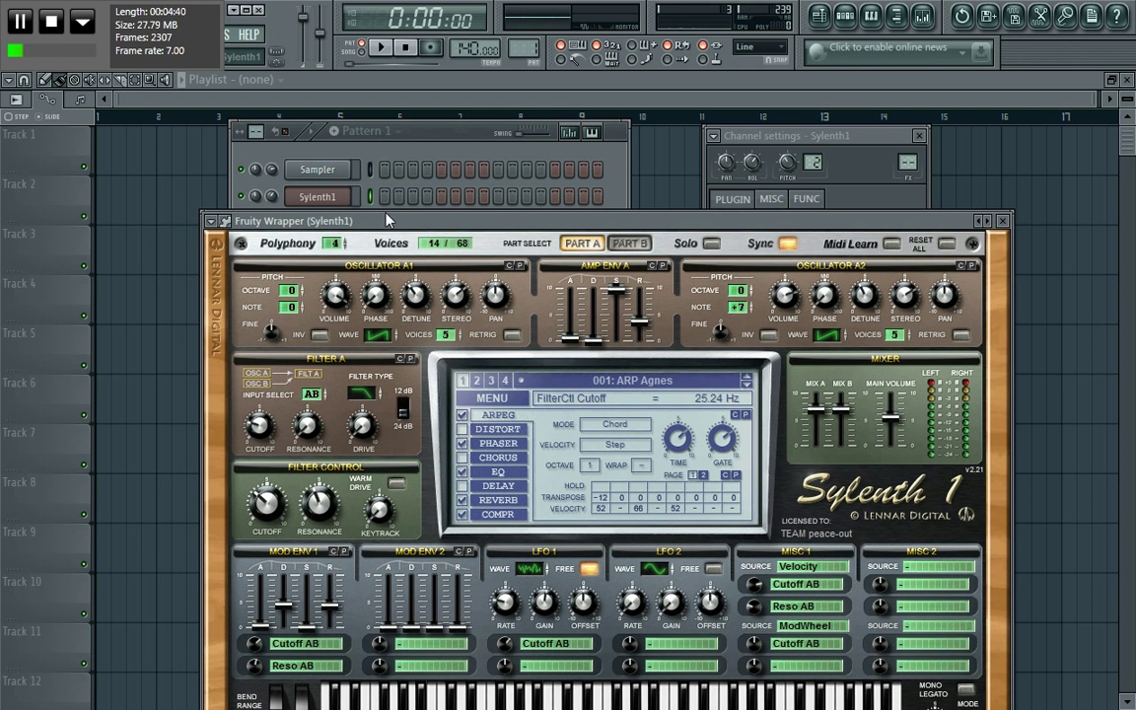
pyautogui.click(212, 225)
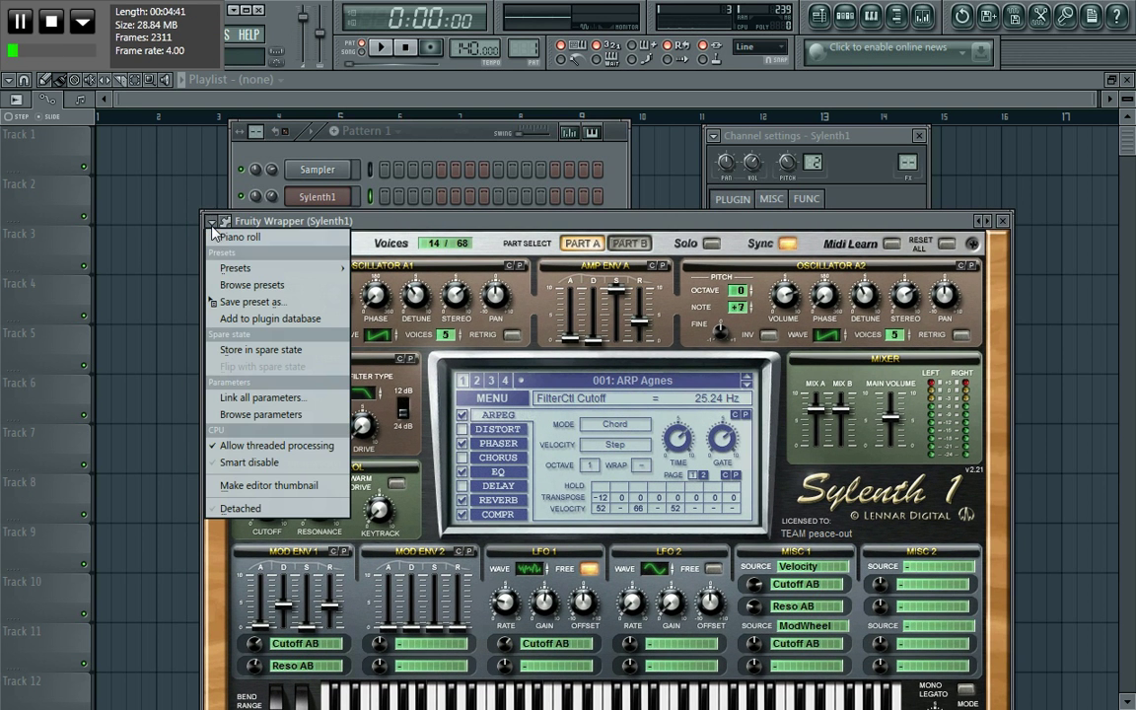
pyautogui.click(278, 414)
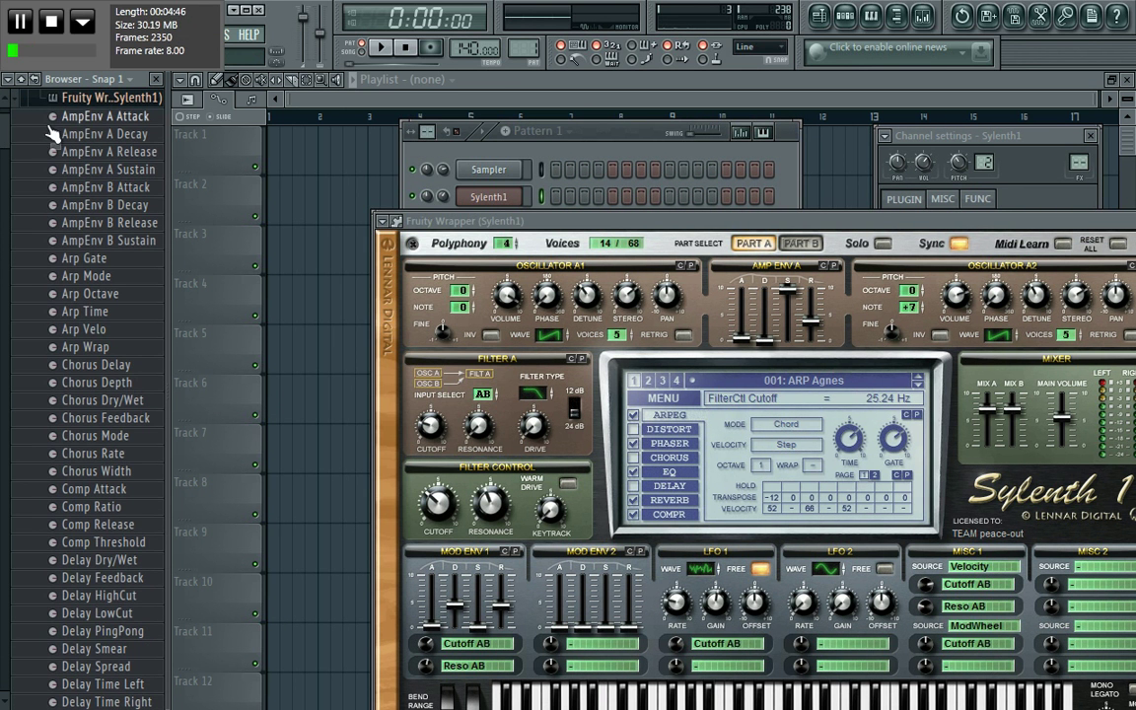
pyautogui.click(91, 524)
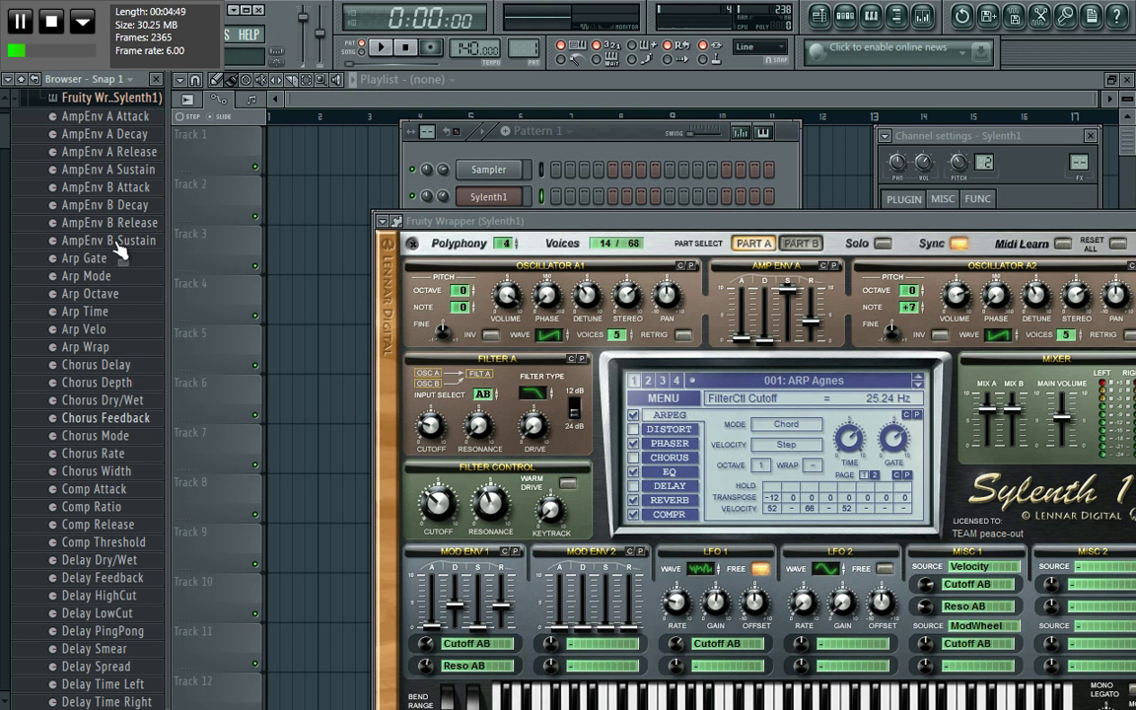
pyautogui.moveTo(668, 223); pyautogui.dragTo(540, 161)
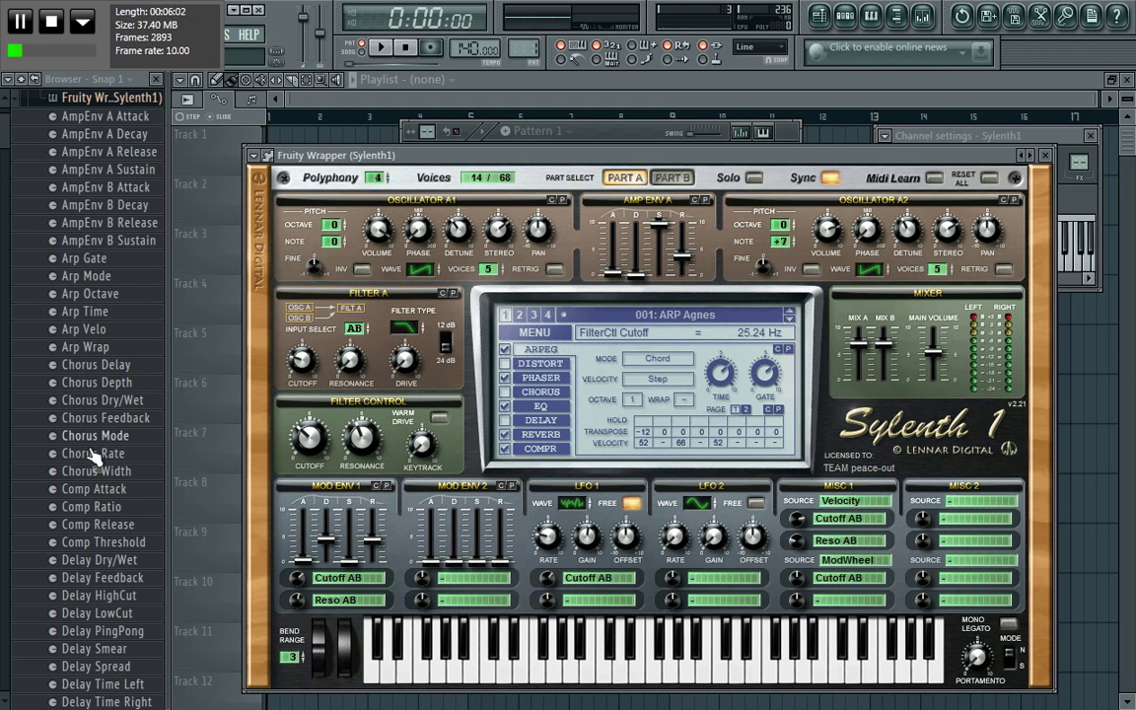
# Step: Find the FilterCtl Cutoff parameter in the browser list and open its controller link settings with auto detect active
pyautogui.moveTo(4, 138); pyautogui.dragTo(3, 213)
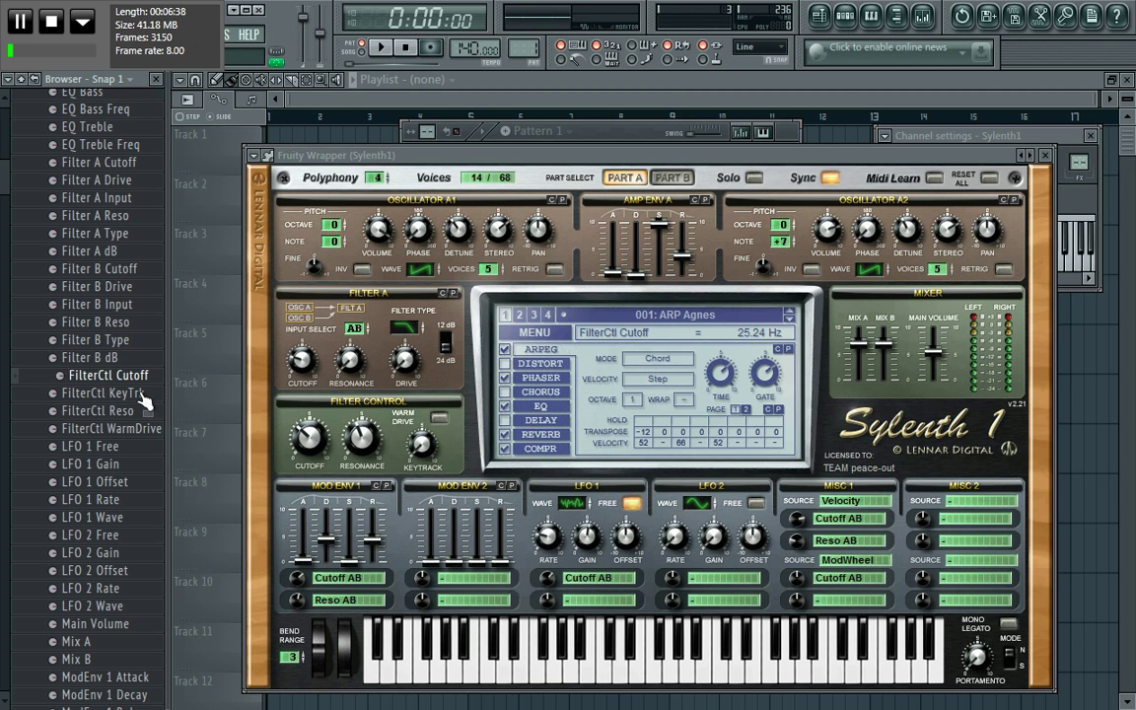
pyautogui.rightClick(115, 382)
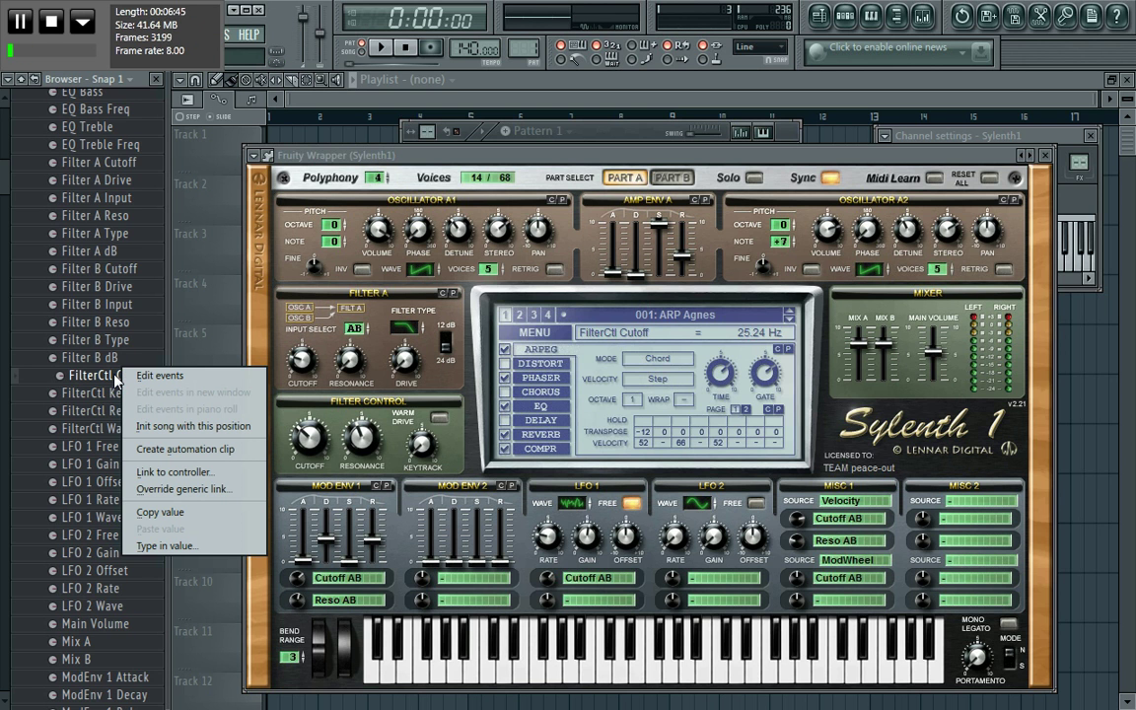
pyautogui.click(94, 377)
pyautogui.rightClick(91, 377)
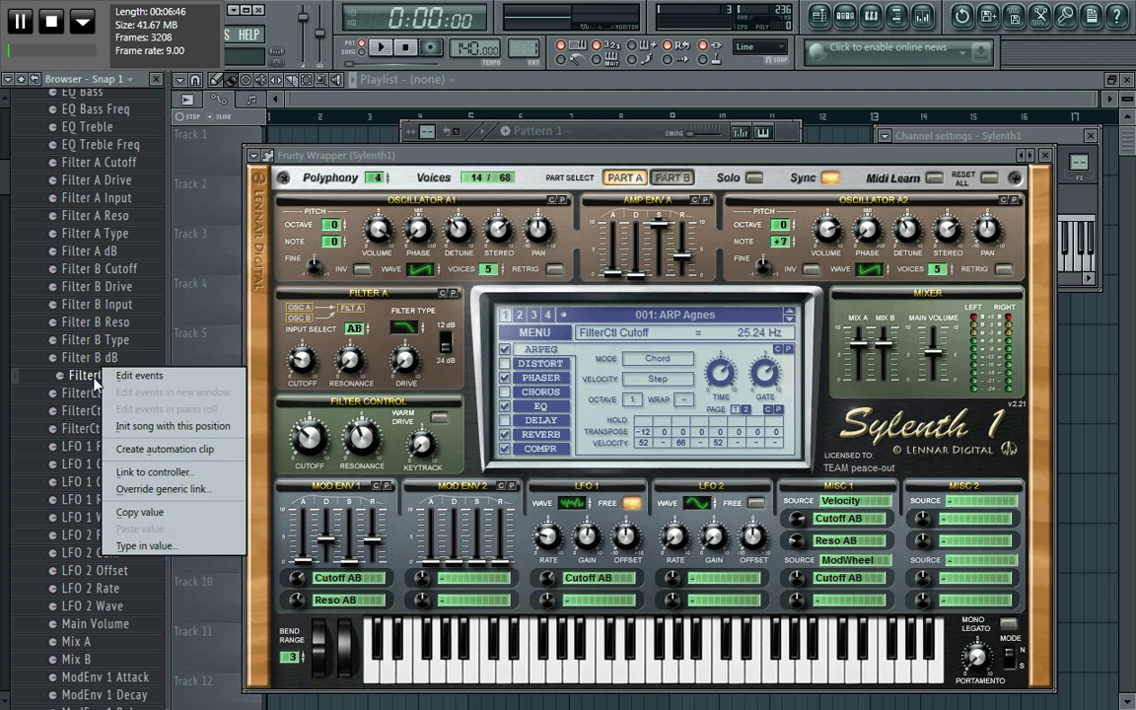
pyautogui.click(179, 475)
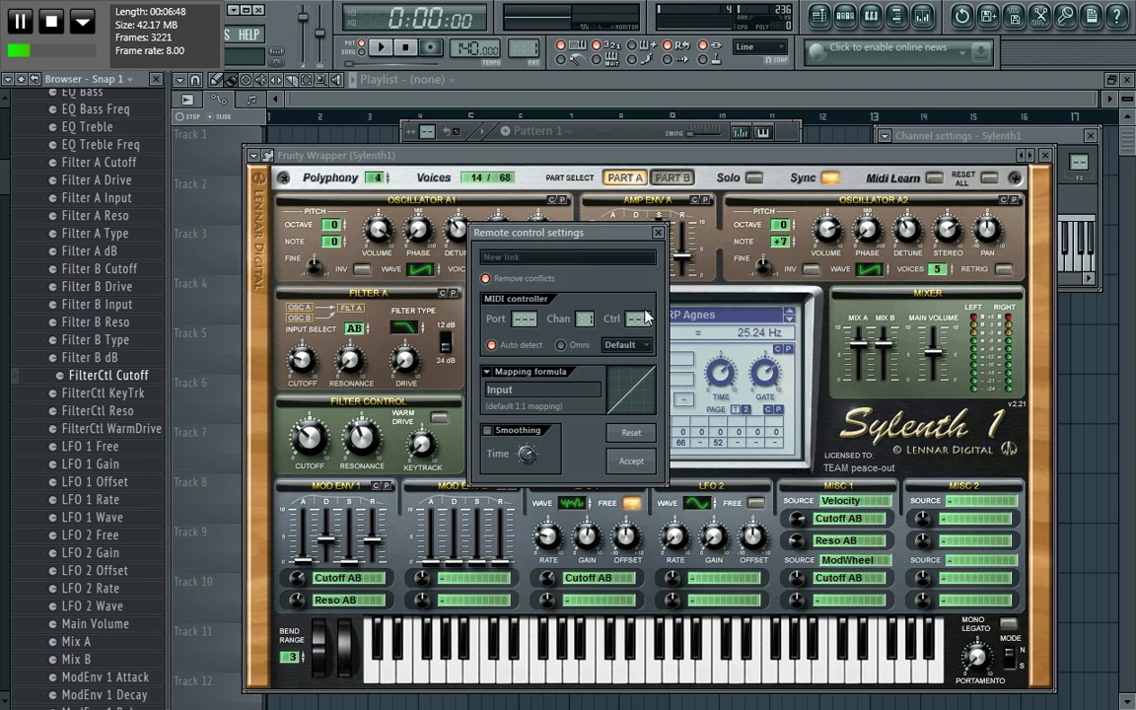
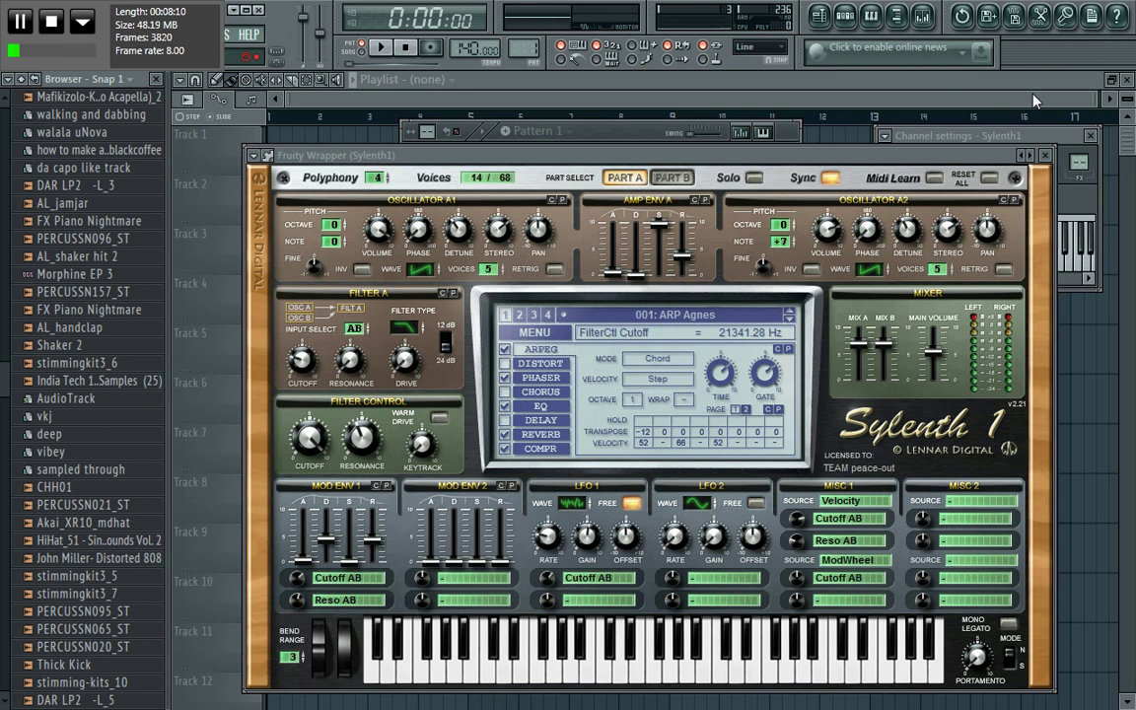
# Step: Close all open windows, bring Sylenth1 back from the step sequencer, and close everything again
pyautogui.moveTo(1043, 138); pyautogui.dragTo(920, 117)
pyautogui.click(1025, 95)
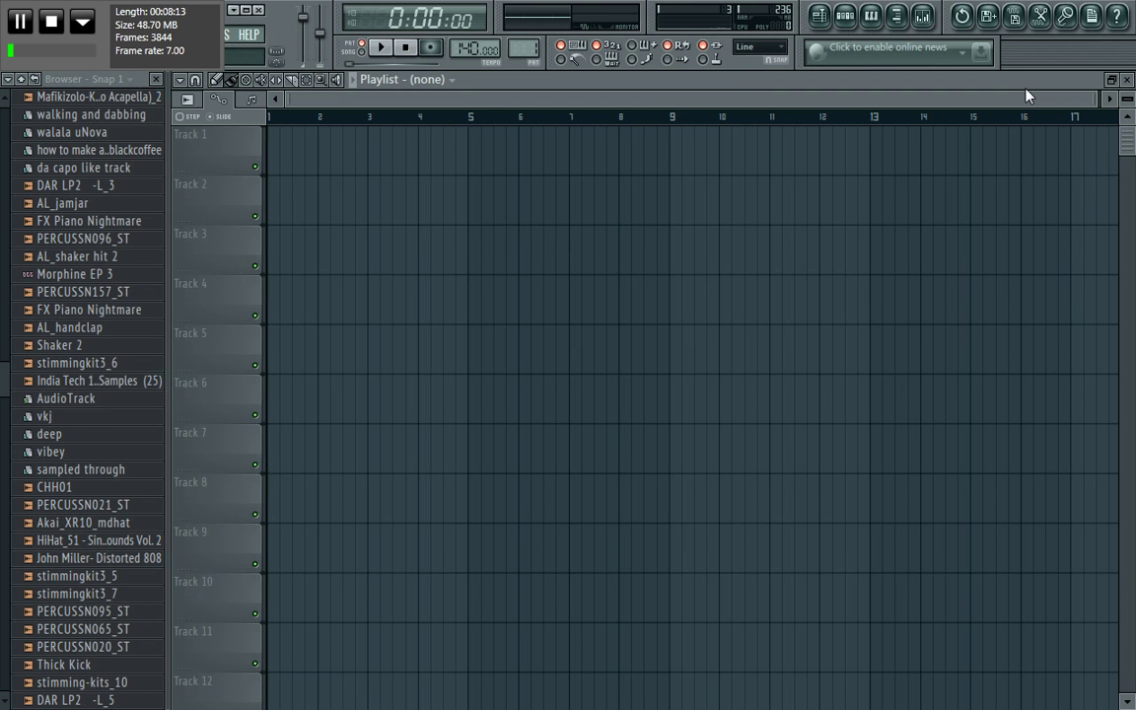
pyautogui.click(845, 15)
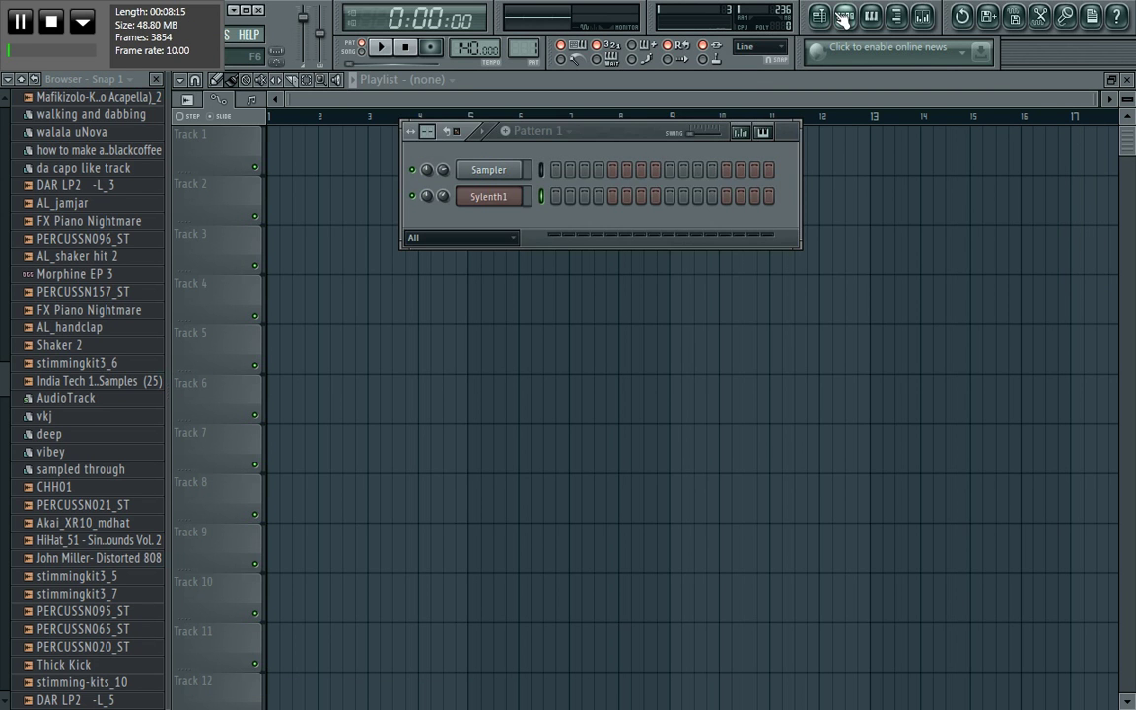
pyautogui.click(493, 199)
pyautogui.moveTo(549, 160); pyautogui.dragTo(537, 321)
pyautogui.press('F12')
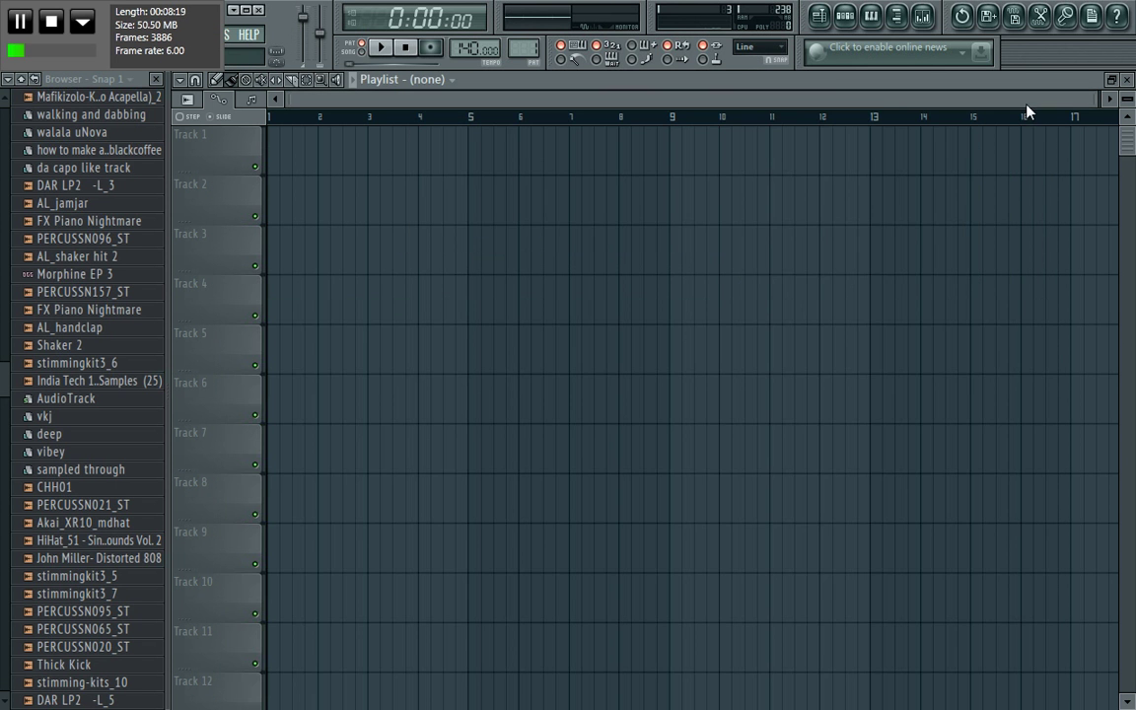
# Step: Reopen Sylenth1 from the step sequencer, play a test note and move the plugin window up
pyautogui.click(846, 14)
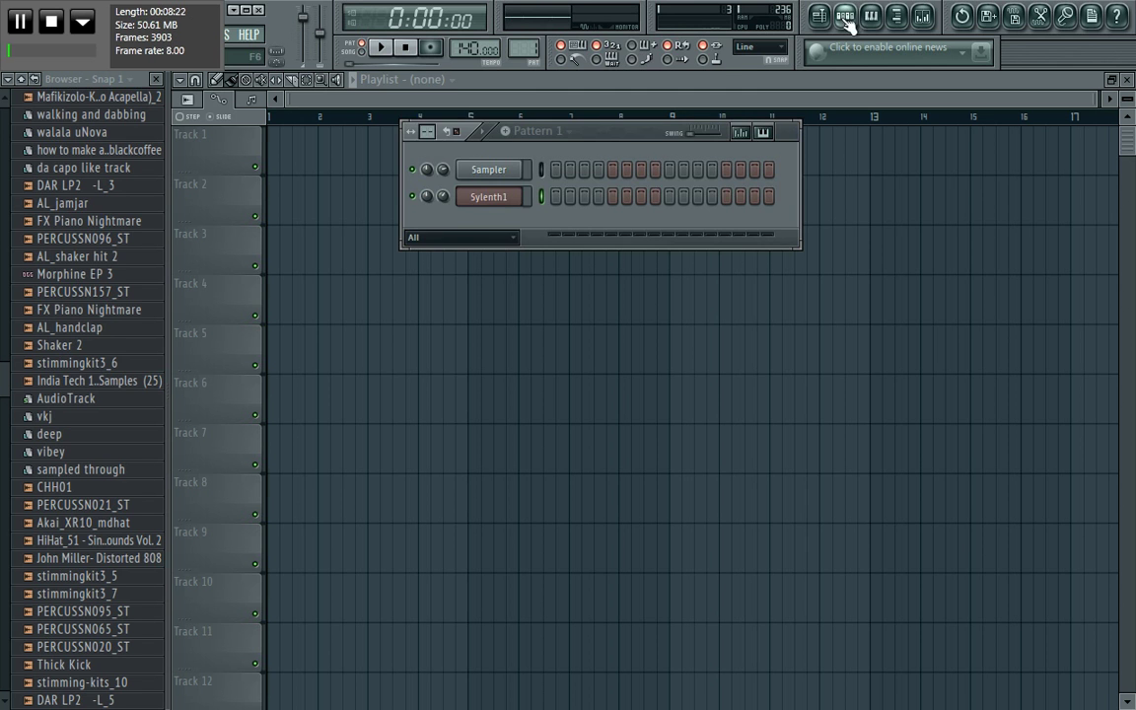
pyautogui.click(498, 198)
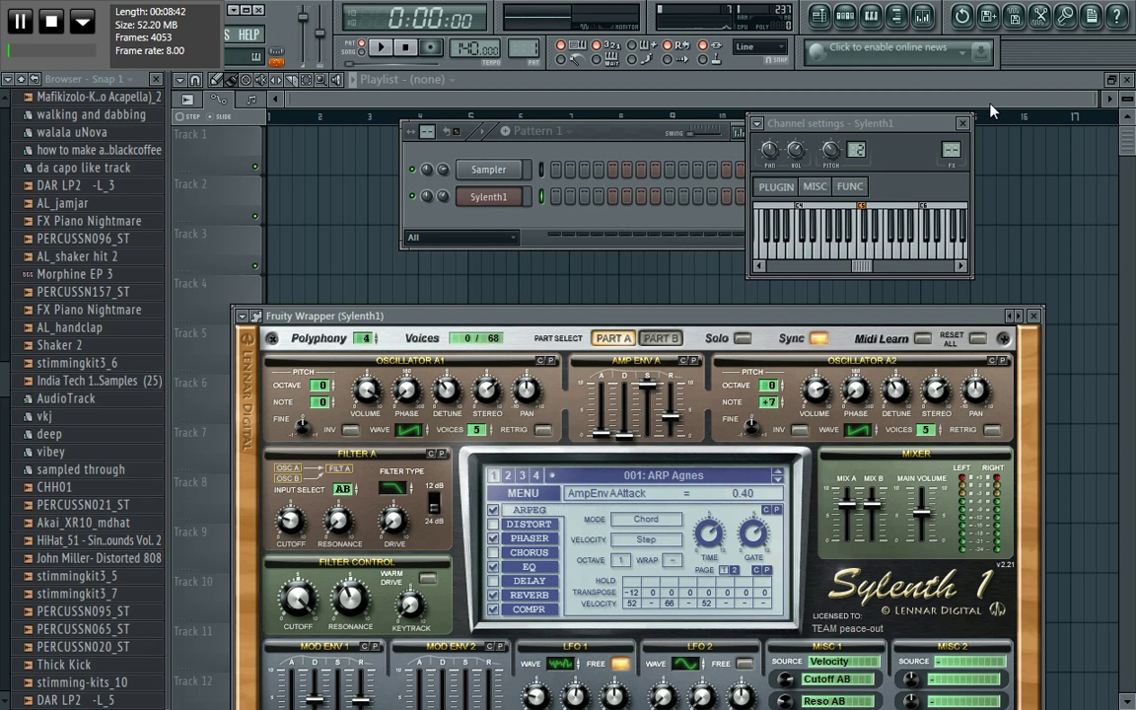
pyautogui.press('z')
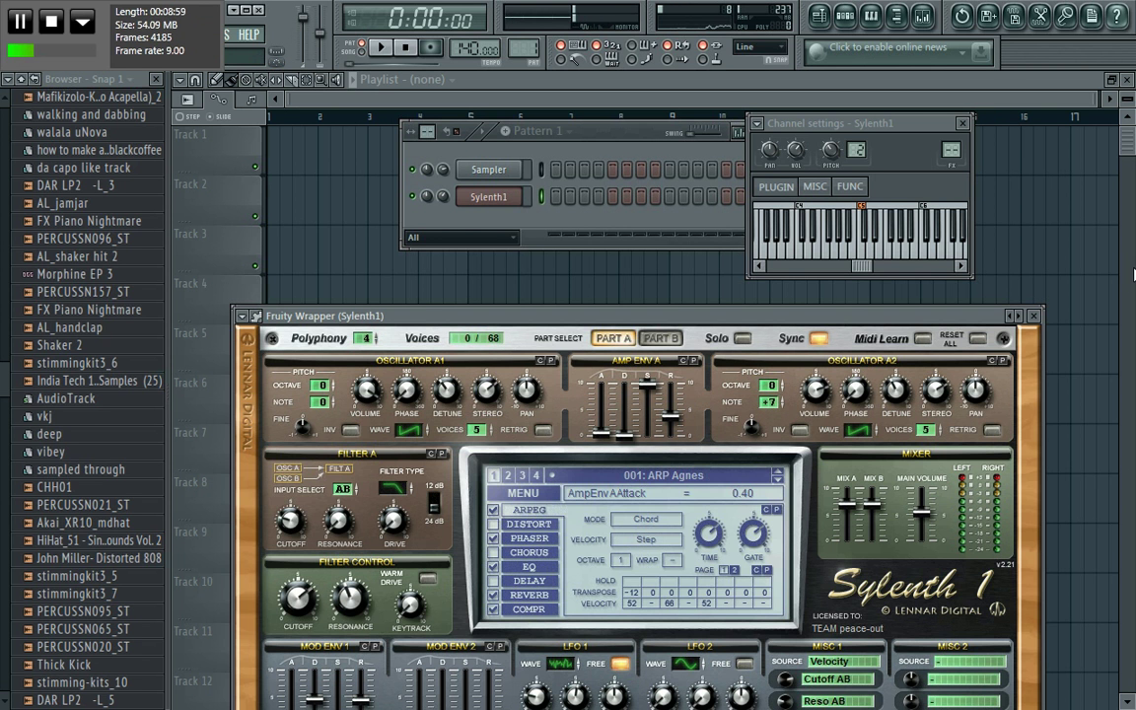
pyautogui.moveTo(664, 321); pyautogui.dragTo(685, 257)
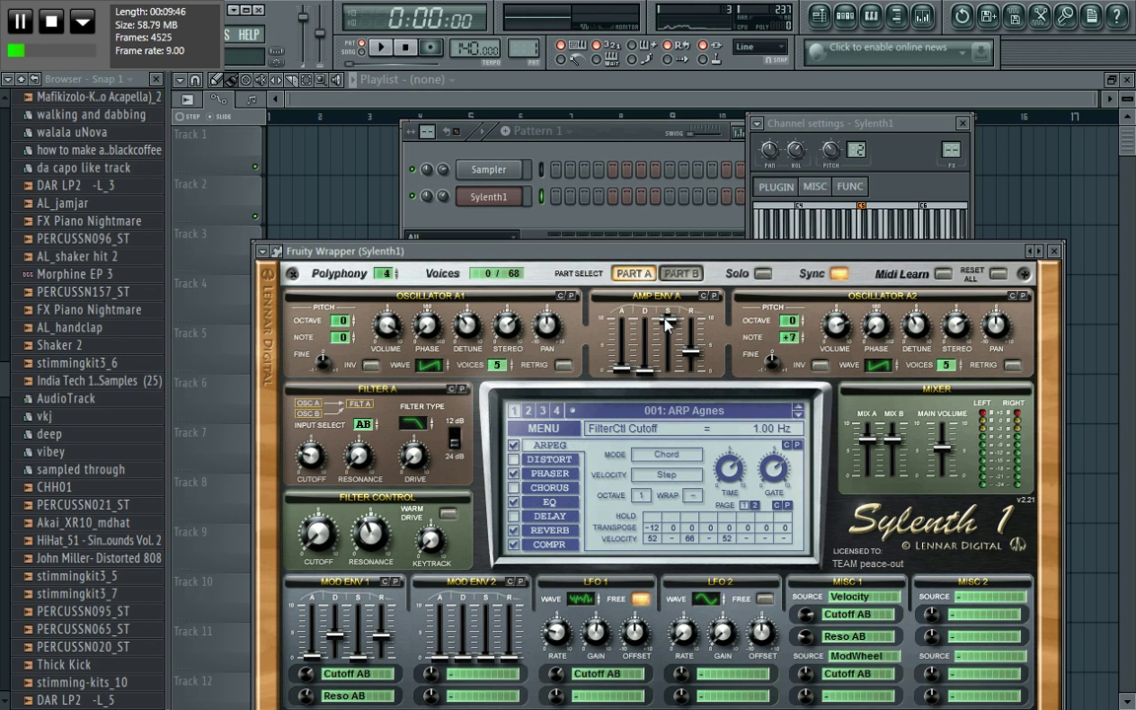
# Step: Collapse the Recent files folder in the browser and move the Sylenth1 window slightly up
pyautogui.moveTo(5, 339); pyautogui.dragTo(5, 109)
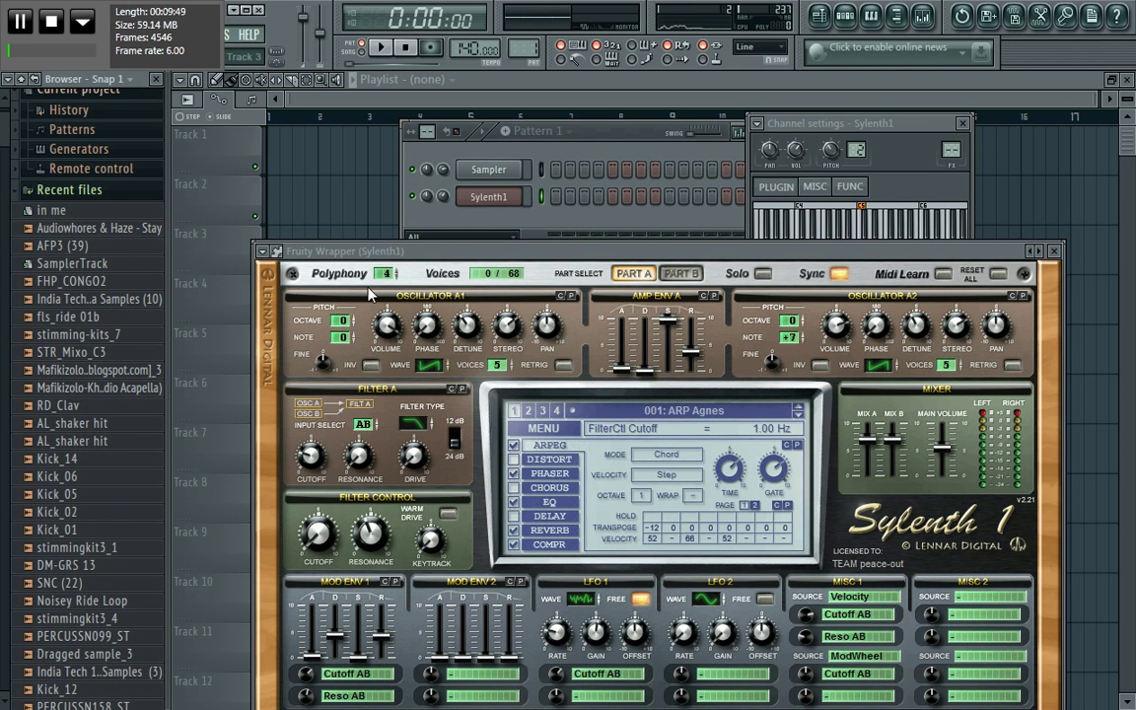
pyautogui.click(43, 194)
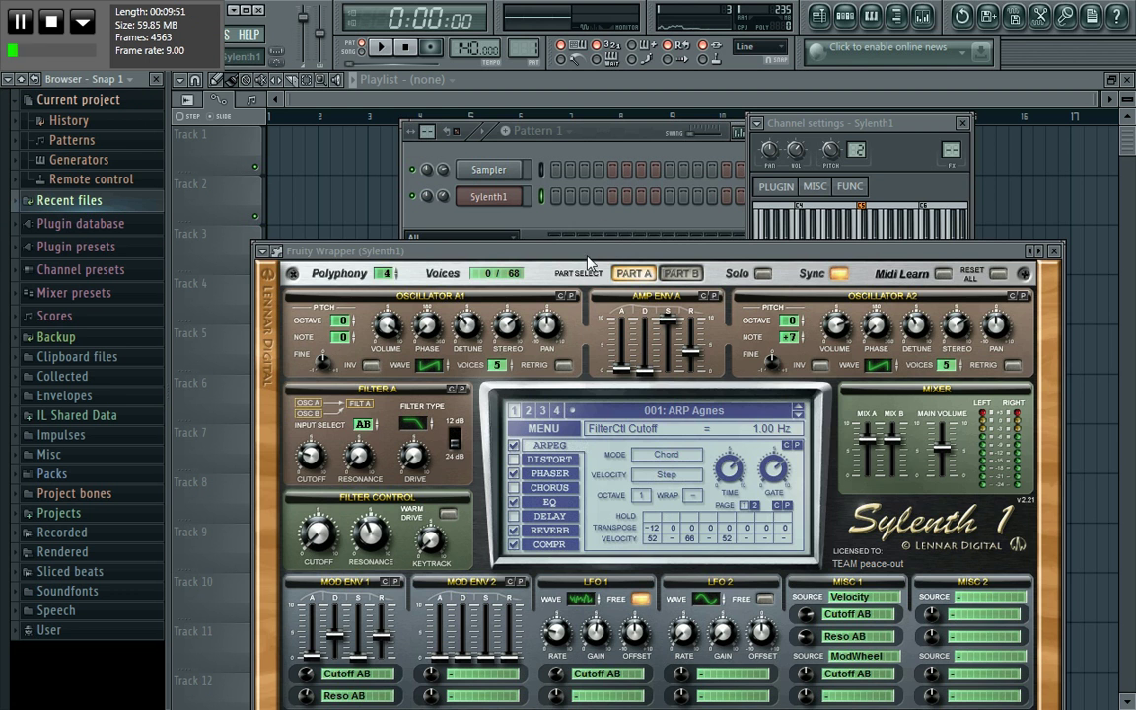
pyautogui.moveTo(588, 258); pyautogui.dragTo(591, 227)
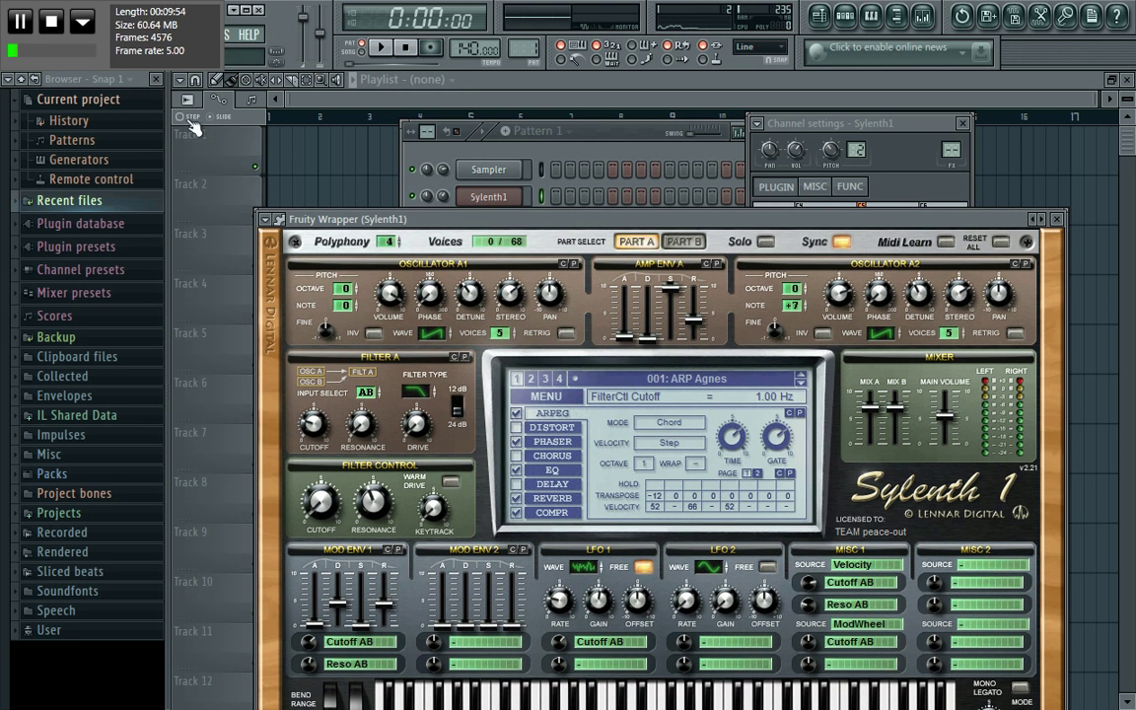
# Step: Start linking all of Sylenth1's parameters to controllers and look through the list of linkable parameters
pyautogui.click(279, 219)
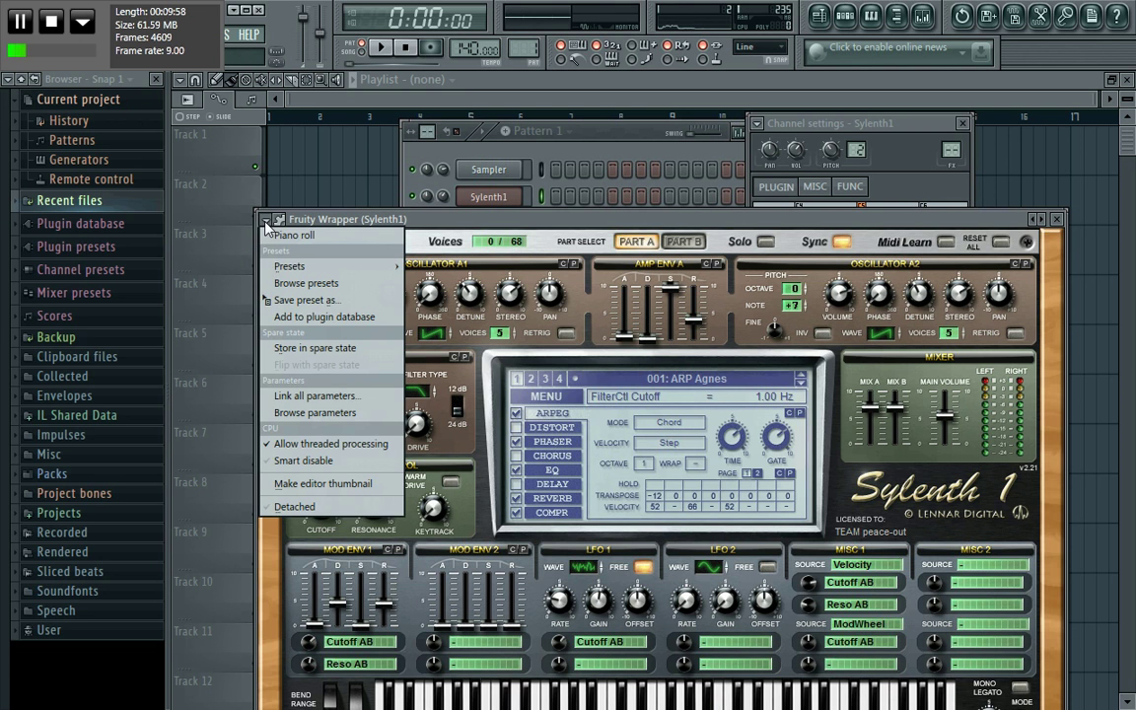
pyautogui.click(316, 395)
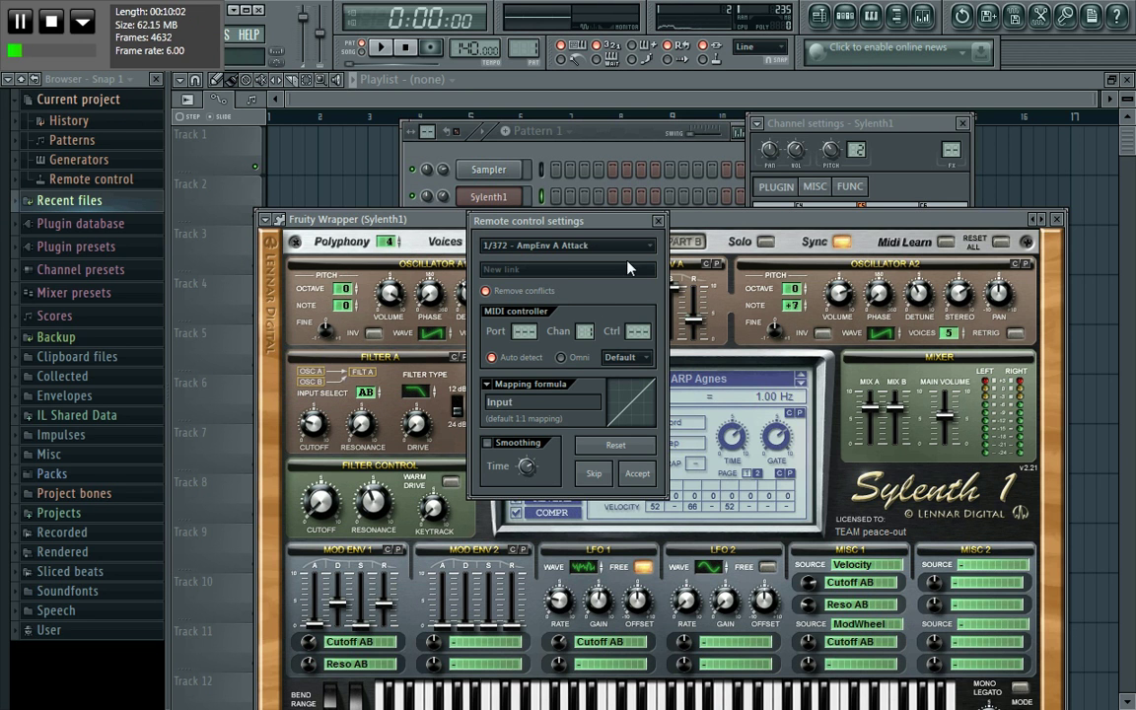
pyautogui.moveTo(616, 230); pyautogui.dragTo(528, 208)
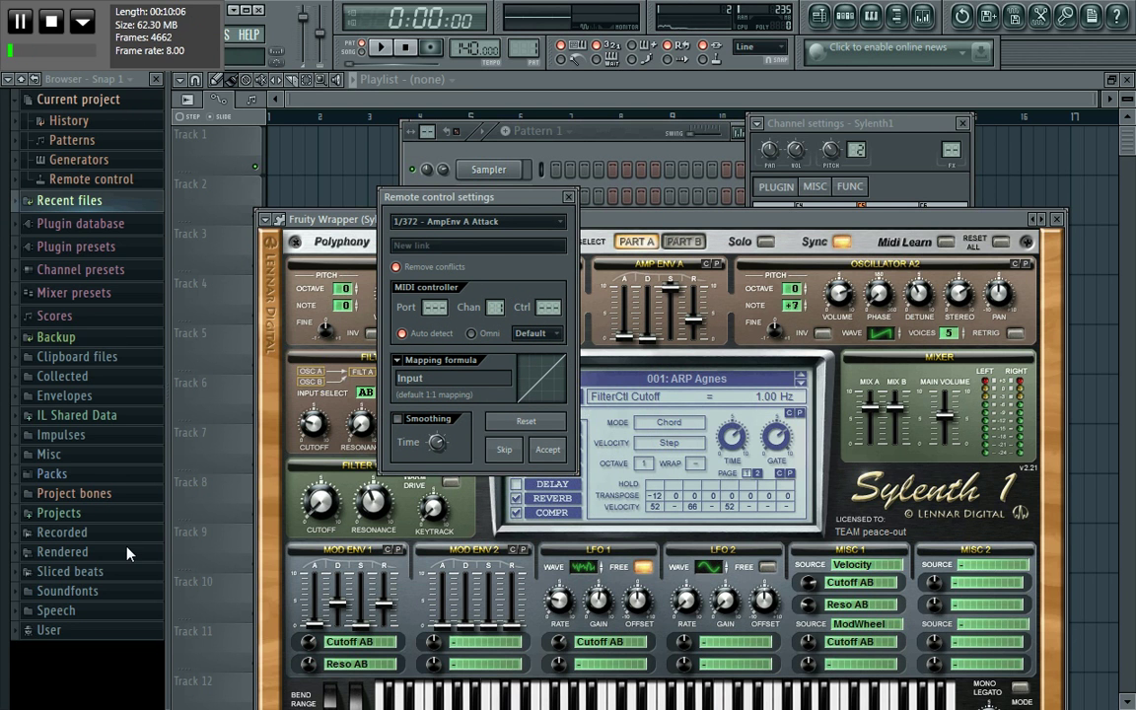
pyautogui.click(562, 225)
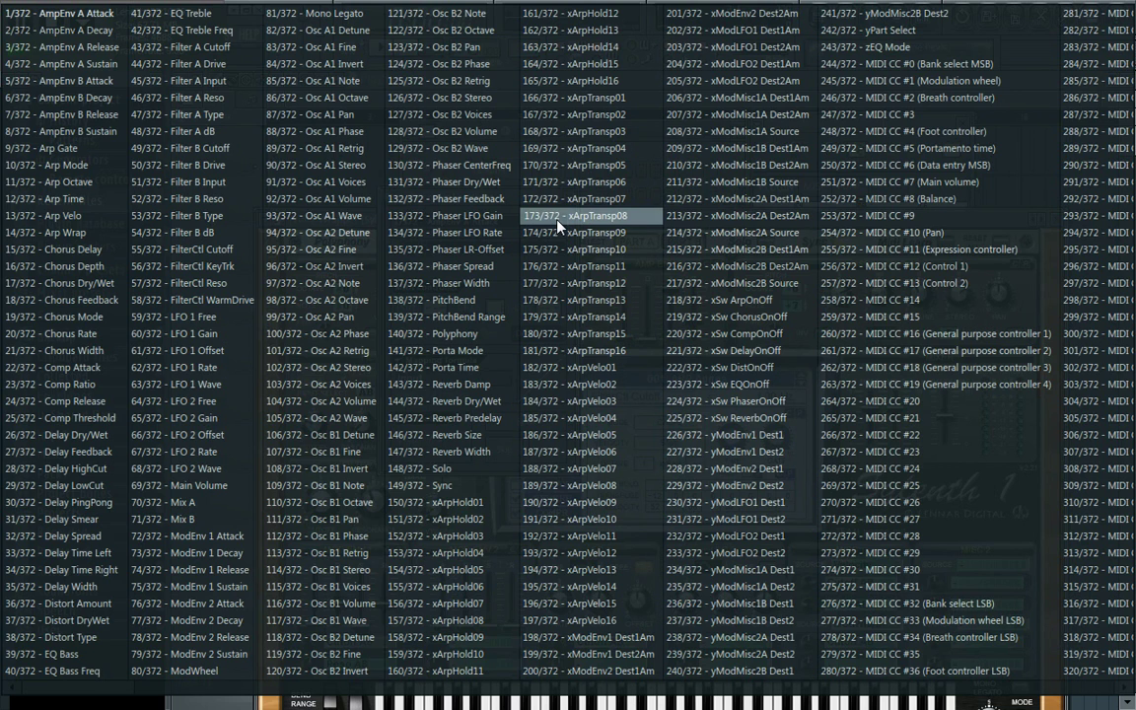
pyautogui.press('Escape')
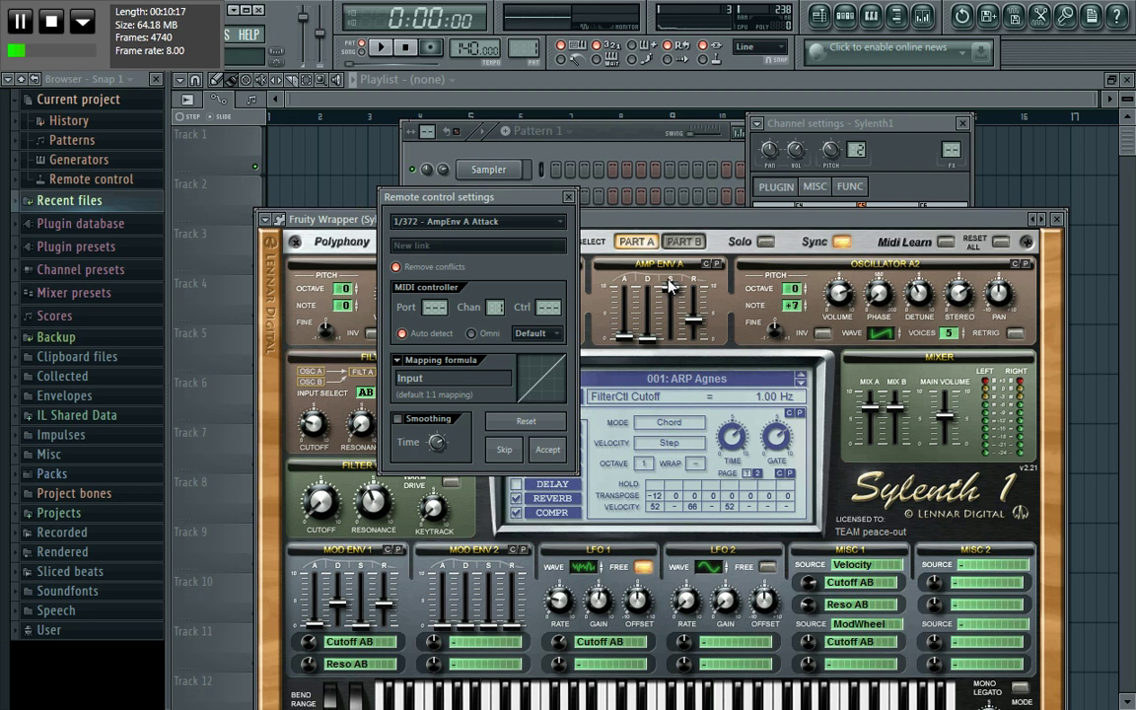
# Step: Choose AmpEnv B Attack as the parameter to link, accept it and AmpEnv B Decay, and close the remote control settings
pyautogui.click(547, 222)
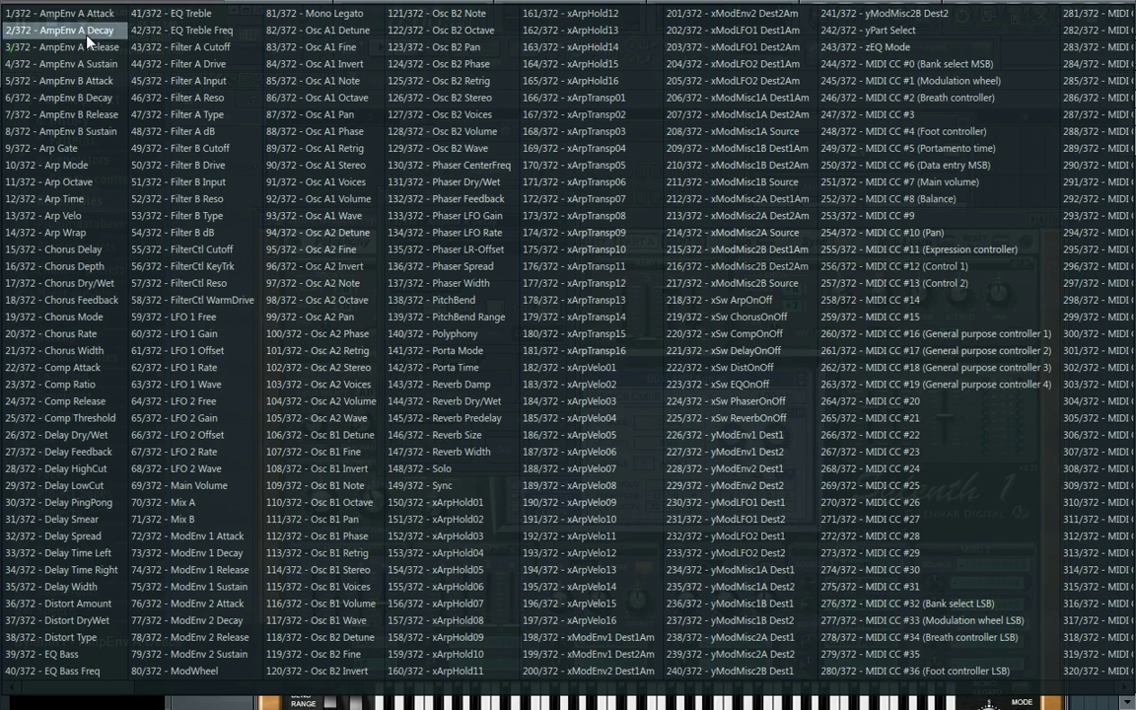
pyautogui.click(79, 80)
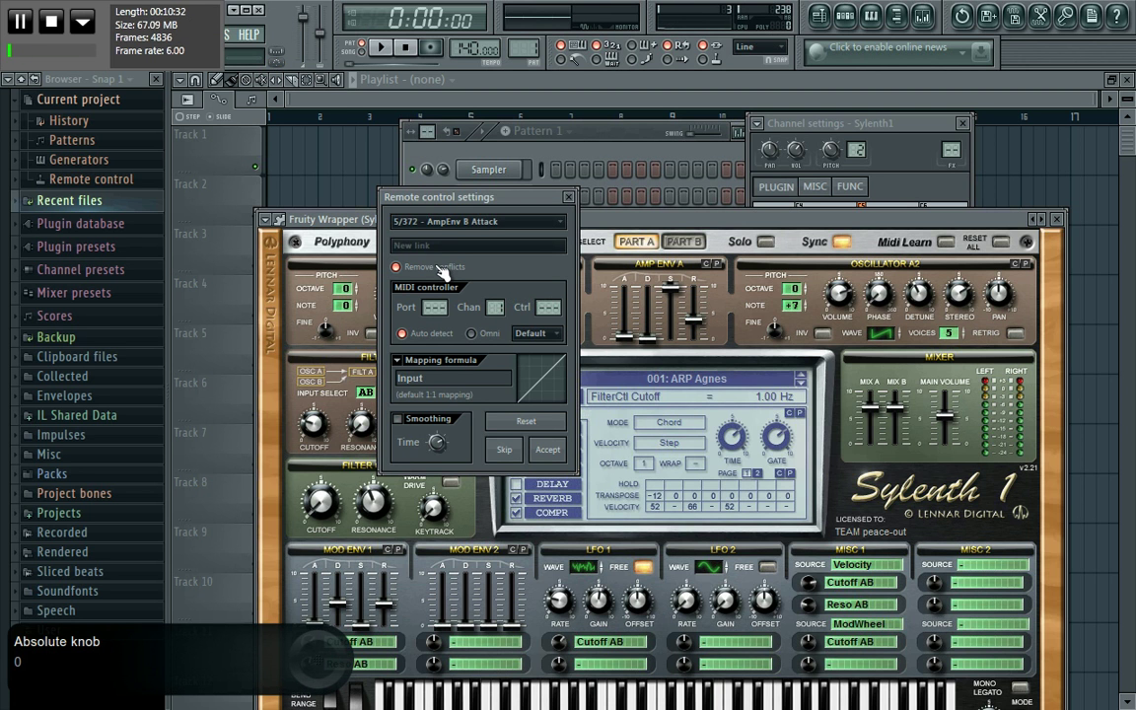
pyautogui.click(547, 449)
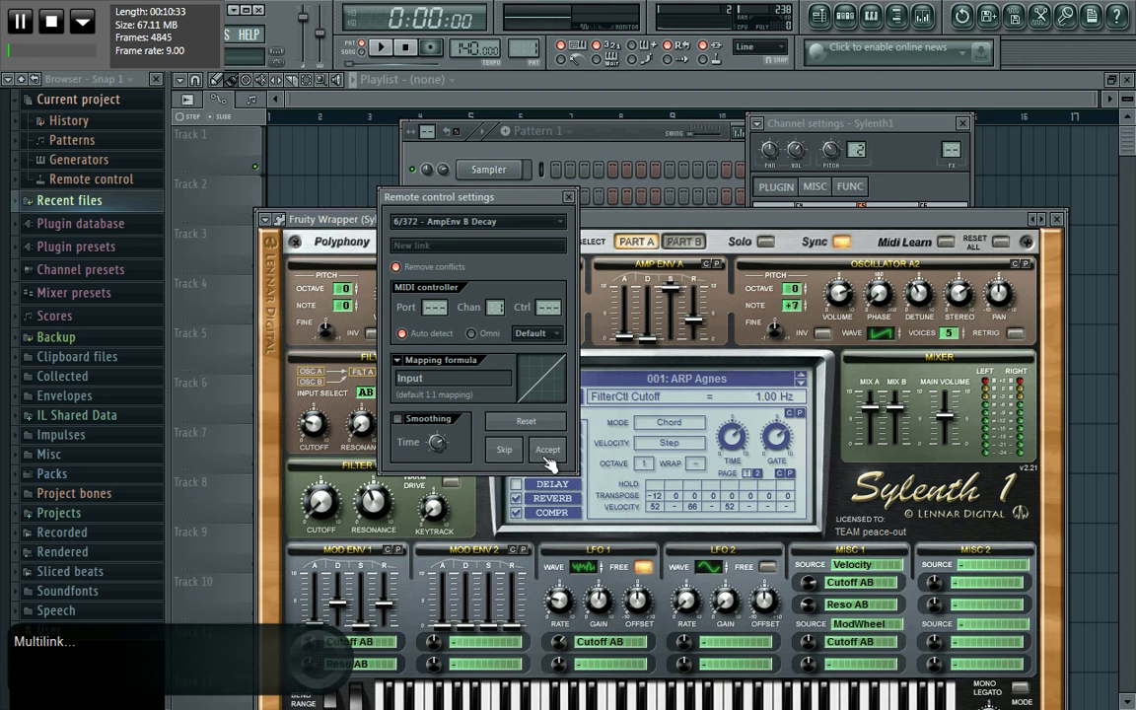
pyautogui.click(547, 450)
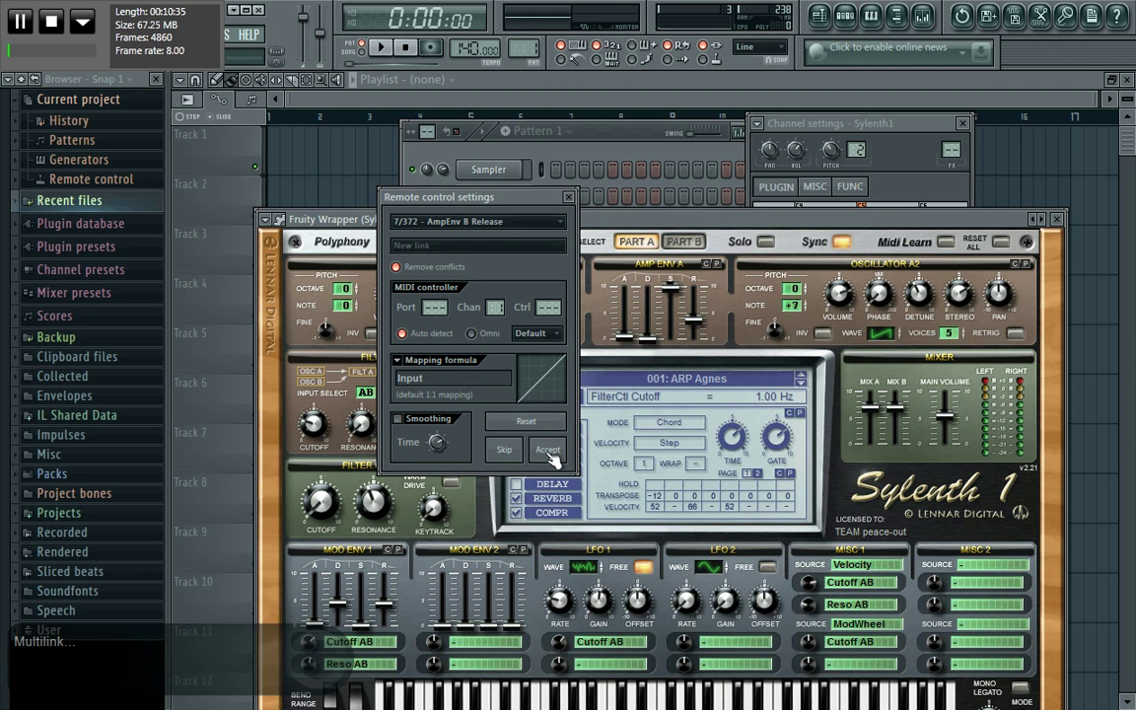
pyautogui.click(568, 196)
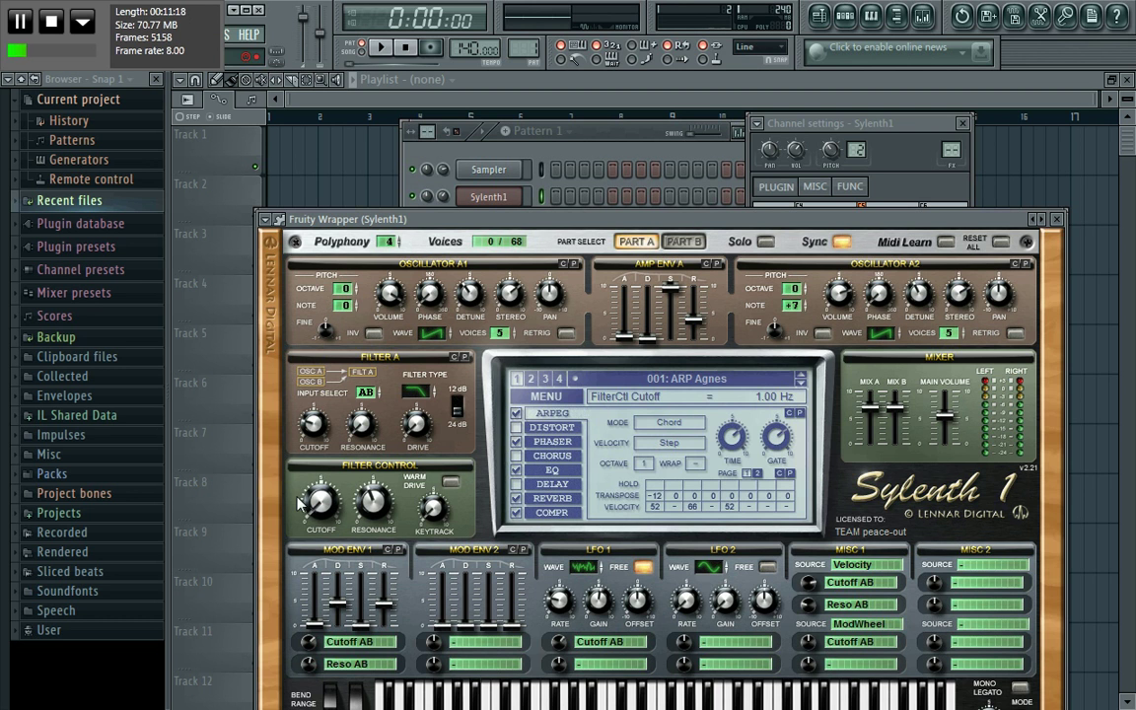
# Step: Close the Sylenth1 window and add a Hypersonic channel to the project
pyautogui.click(671, 313)
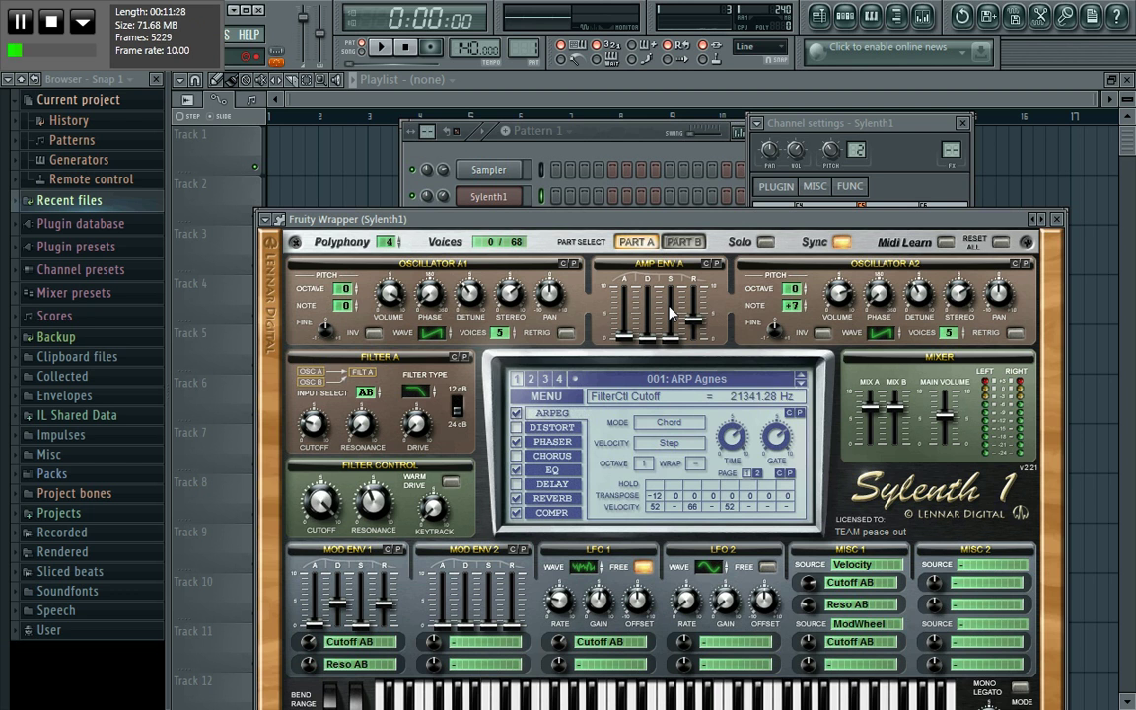
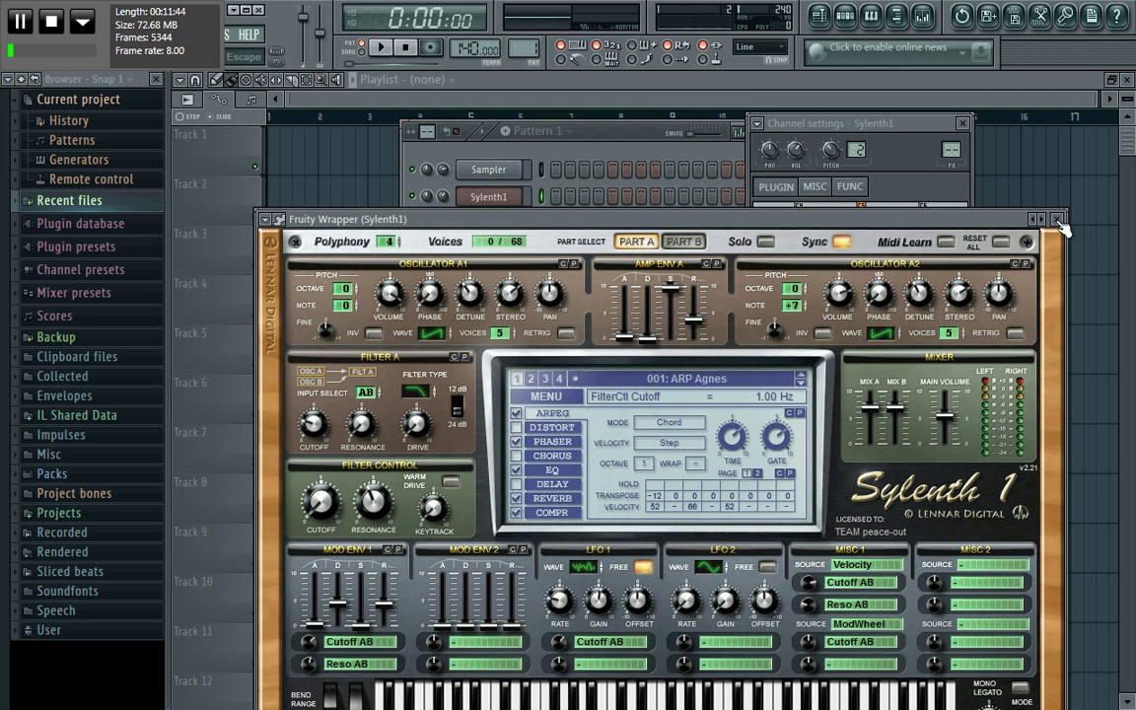
pyautogui.click(1058, 220)
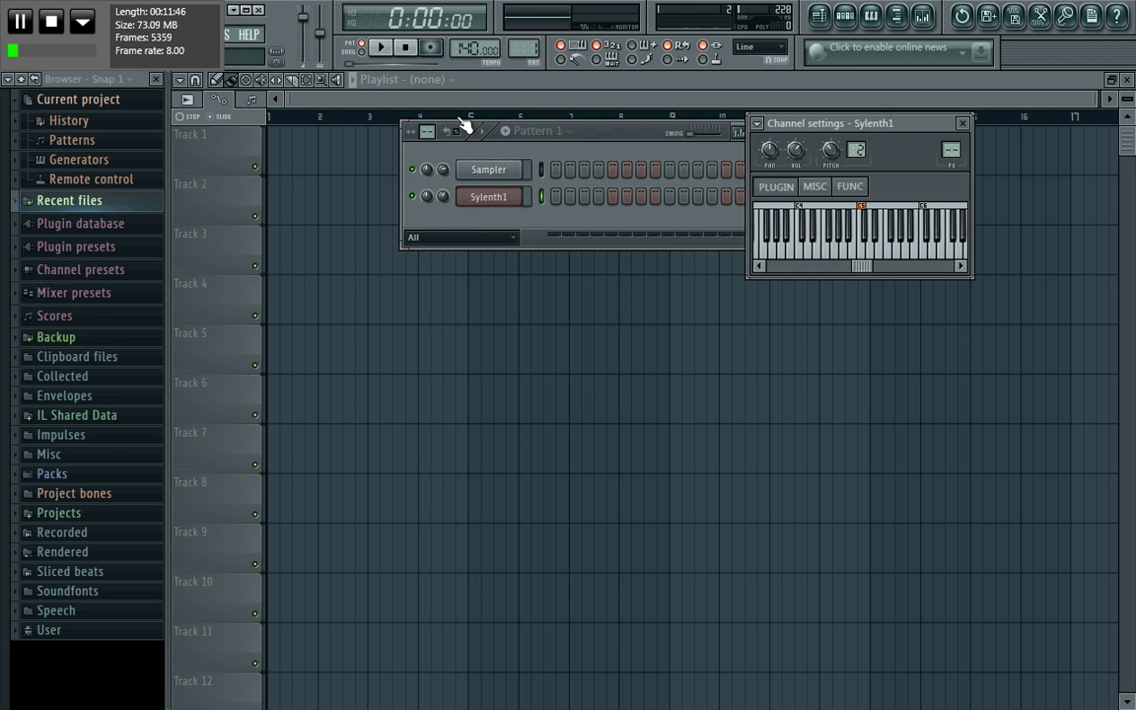
pyautogui.click(90, 34)
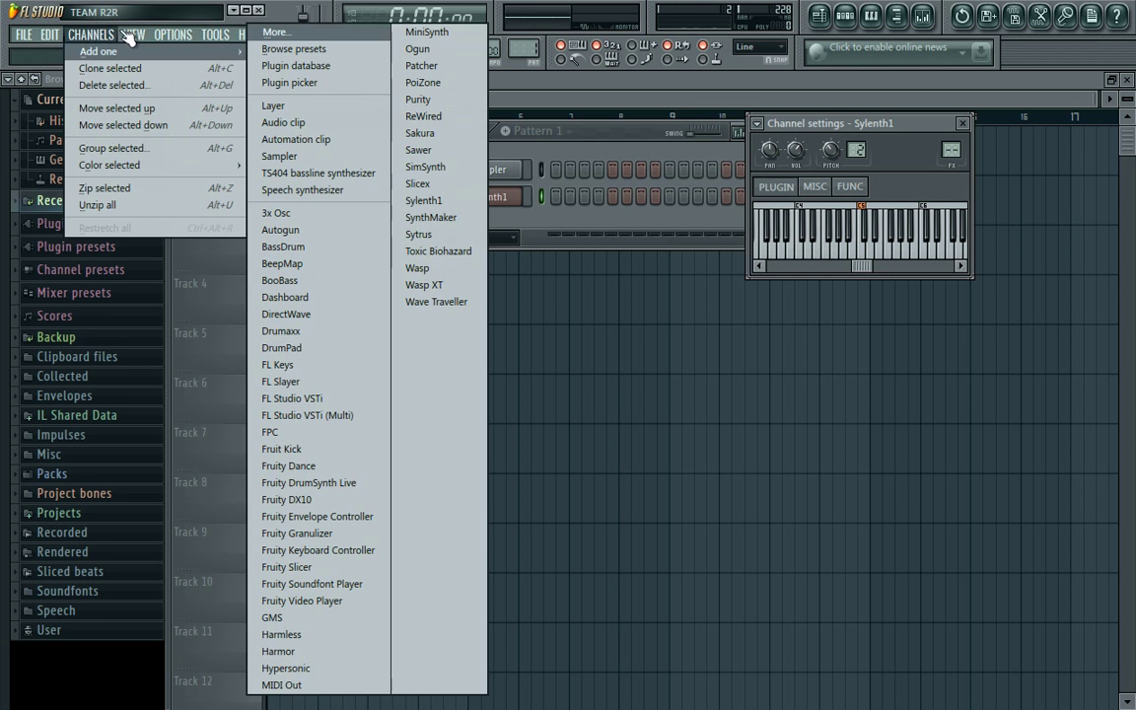
pyautogui.moveTo(197, 51)
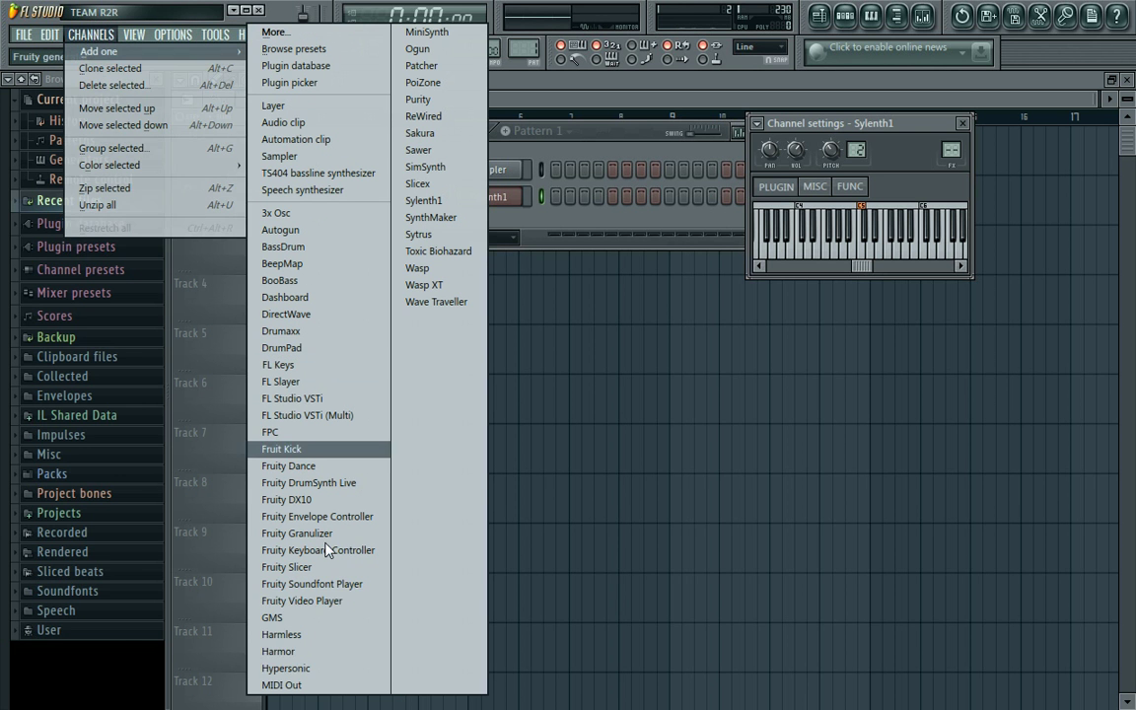
pyautogui.click(306, 671)
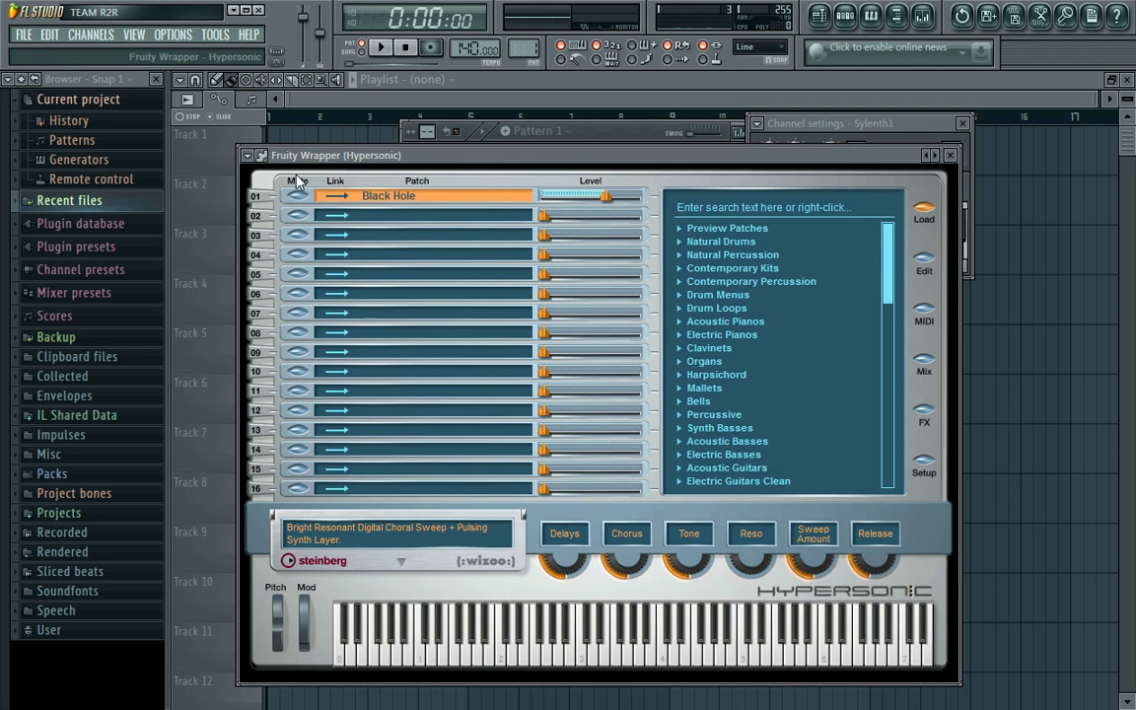
# Step: Browse Hypersonic's parameters in the browser, widen the browser to read the full names, and look through the Part 1 and Part 2 entries
pyautogui.click(248, 156)
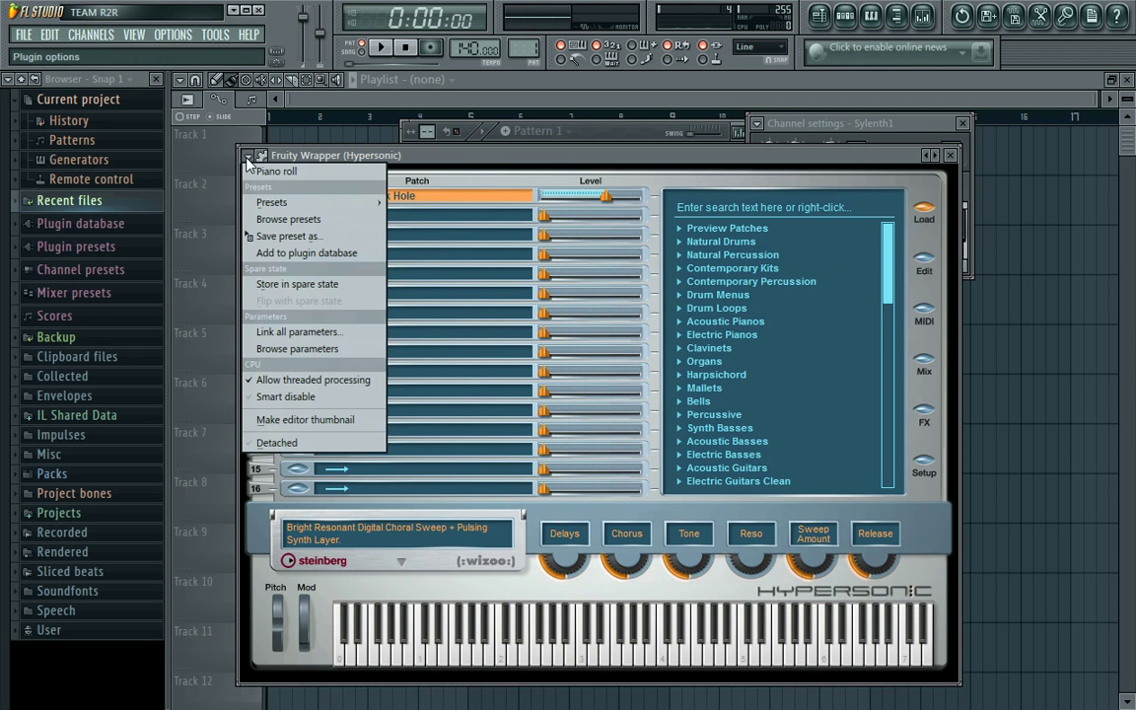
pyautogui.click(298, 349)
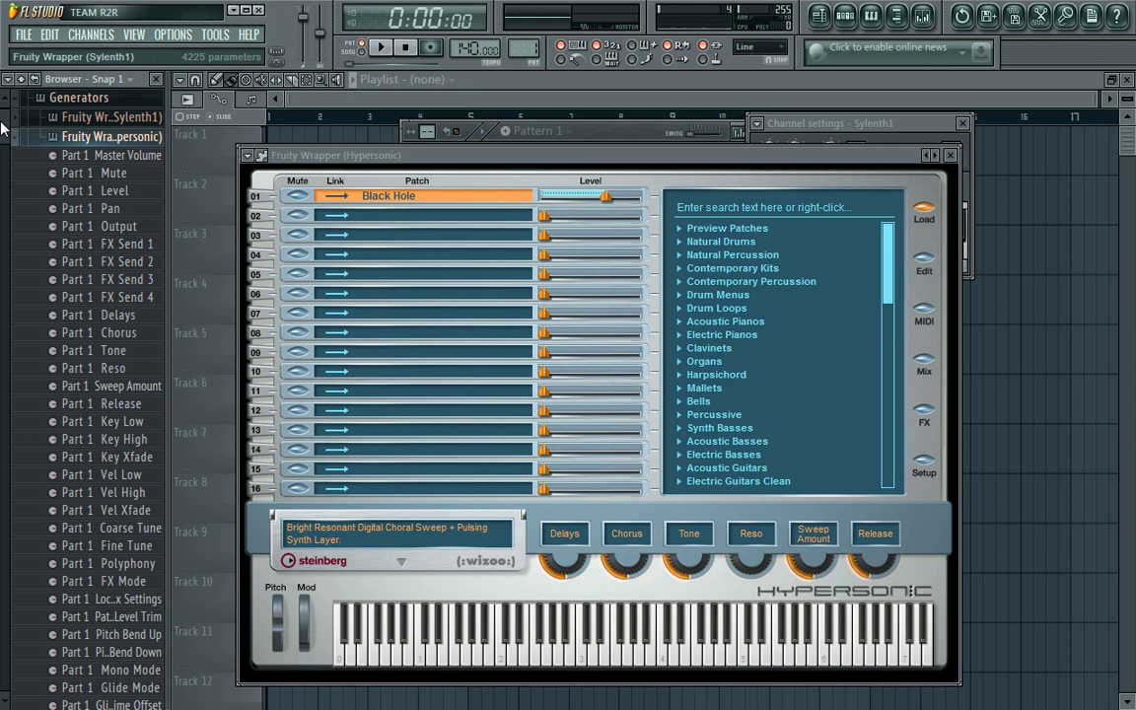
pyautogui.scroll(-6, 3, 138)
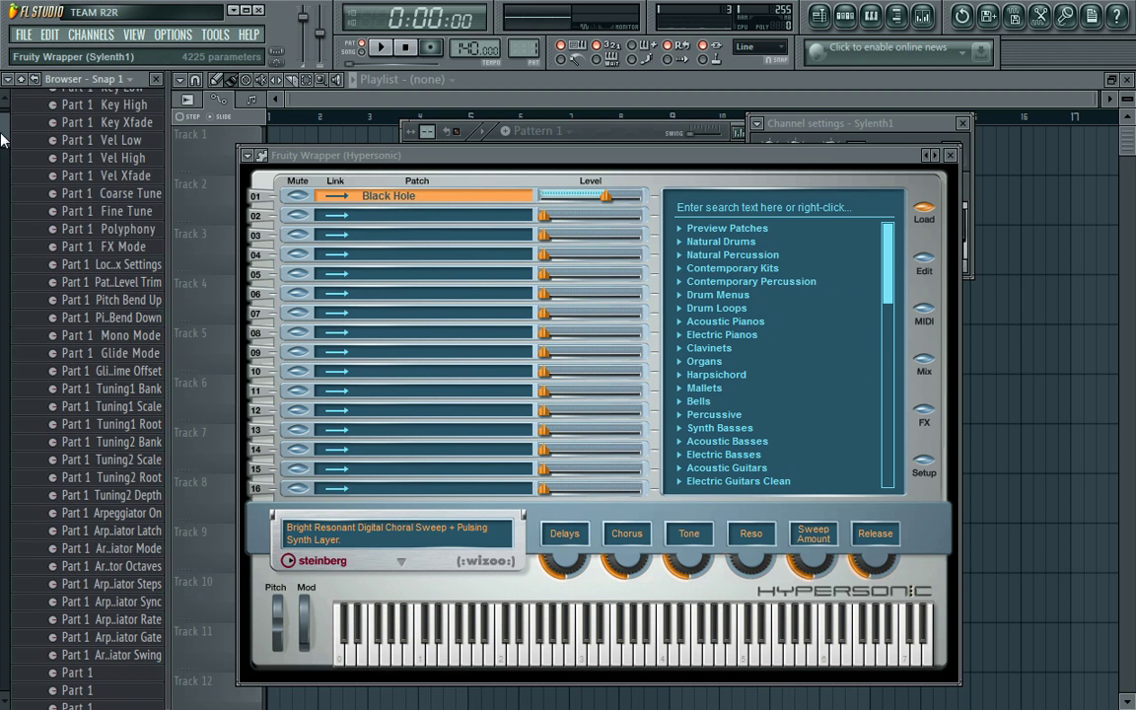
pyautogui.moveTo(166, 304); pyautogui.dragTo(214, 306)
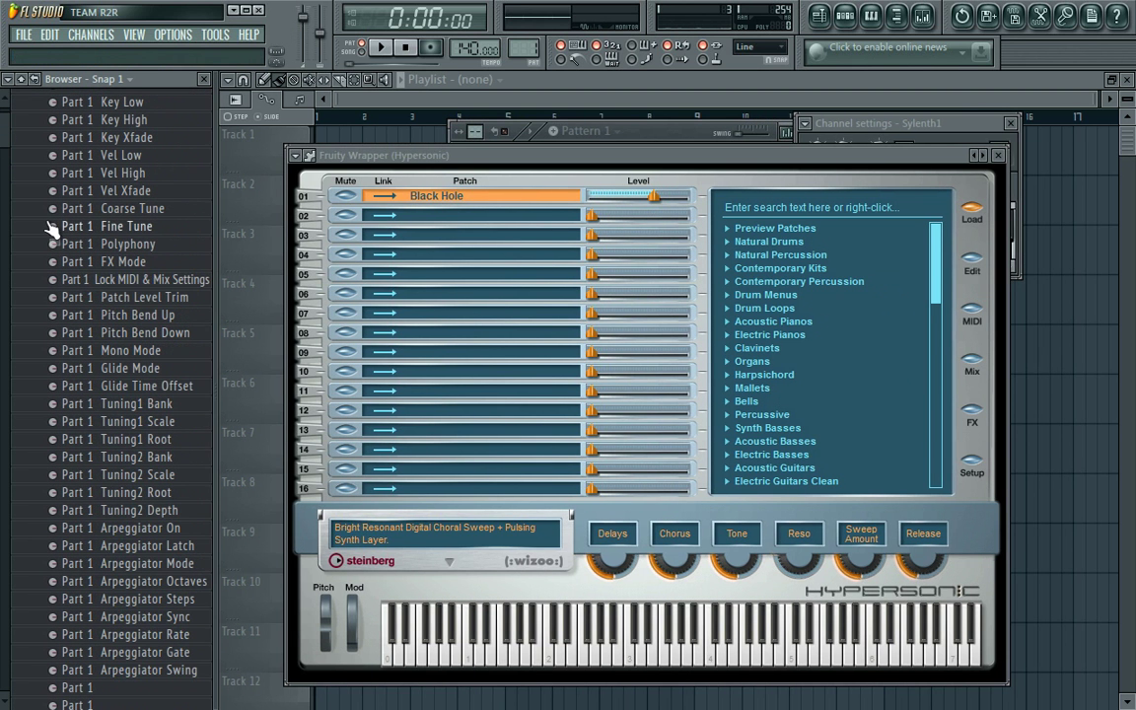
pyautogui.scroll(-10, 3, 148)
pyautogui.moveTo(3, 148); pyautogui.dragTo(9, 191)
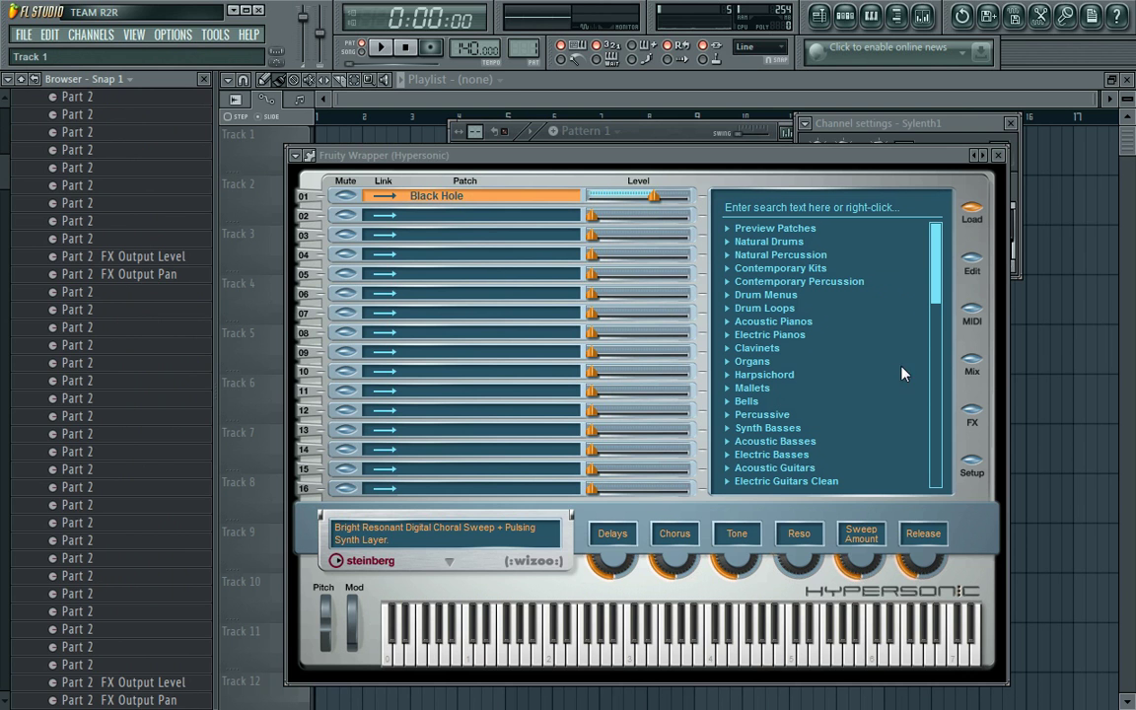
# Step: Look through Hypersonic's FX, Mix, MIDI and Edit pages for the Black Hole patch
pyautogui.click(972, 414)
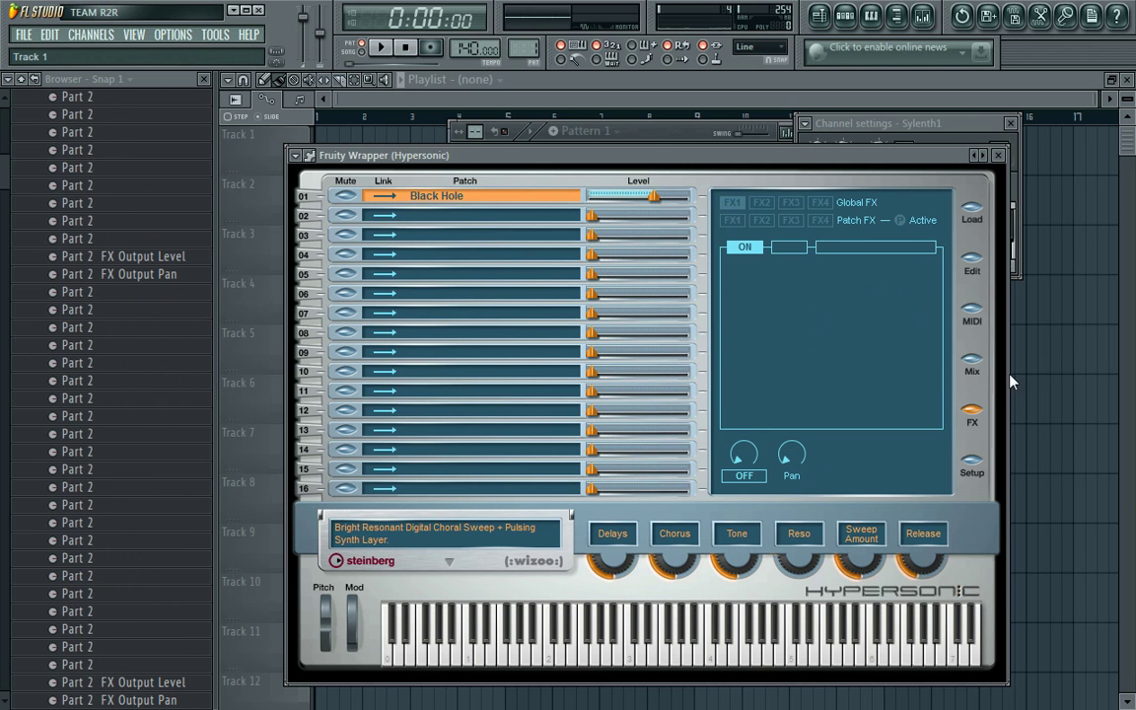
pyautogui.click(971, 363)
pyautogui.click(969, 313)
pyautogui.click(971, 259)
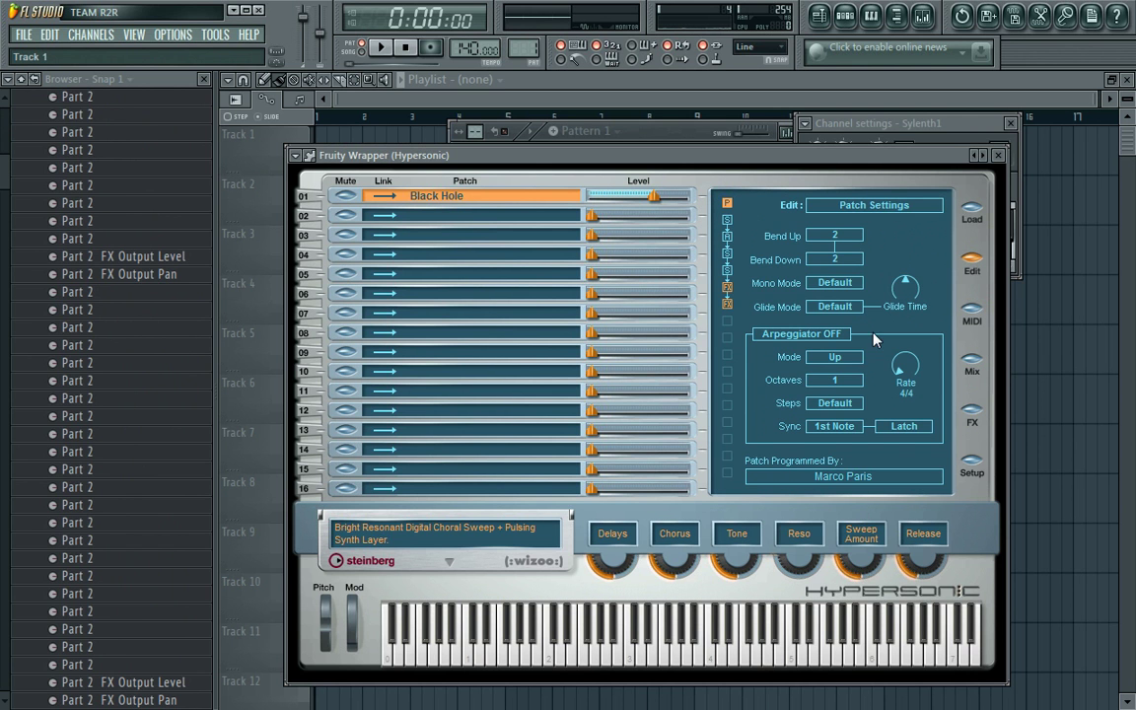
# Step: Examine the Black Hole patch's effects and its Black Hole A element settings, return to the patch list and close Hypersonic
pyautogui.click(728, 303)
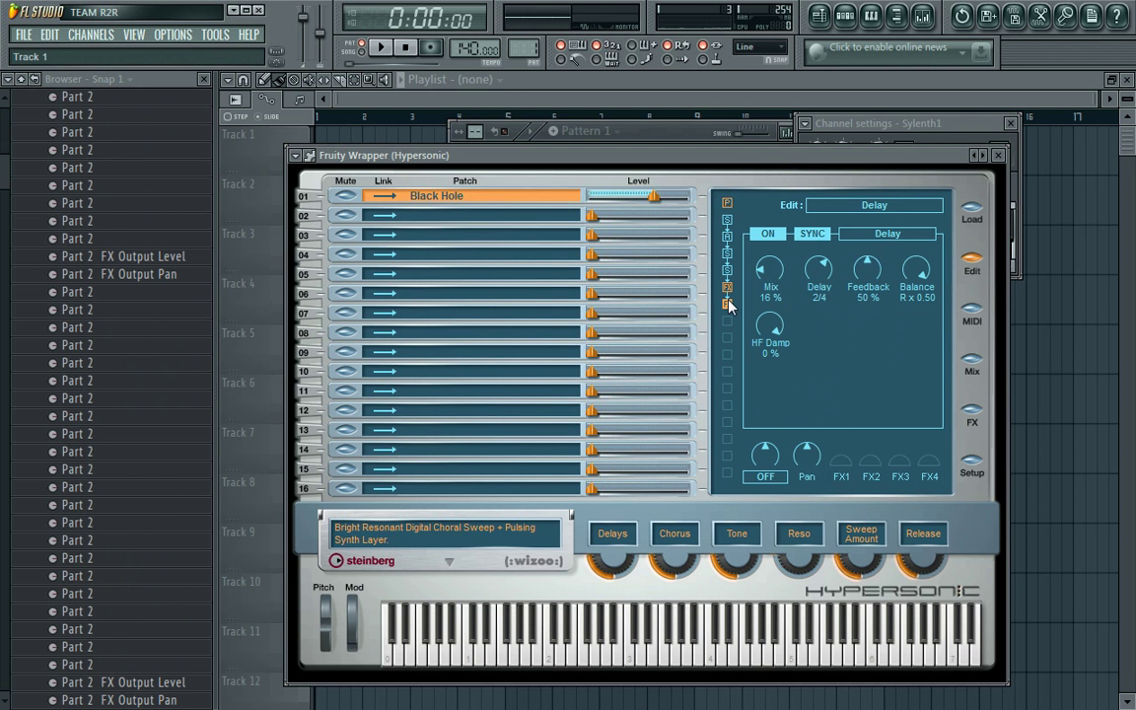
pyautogui.click(728, 288)
pyautogui.click(728, 254)
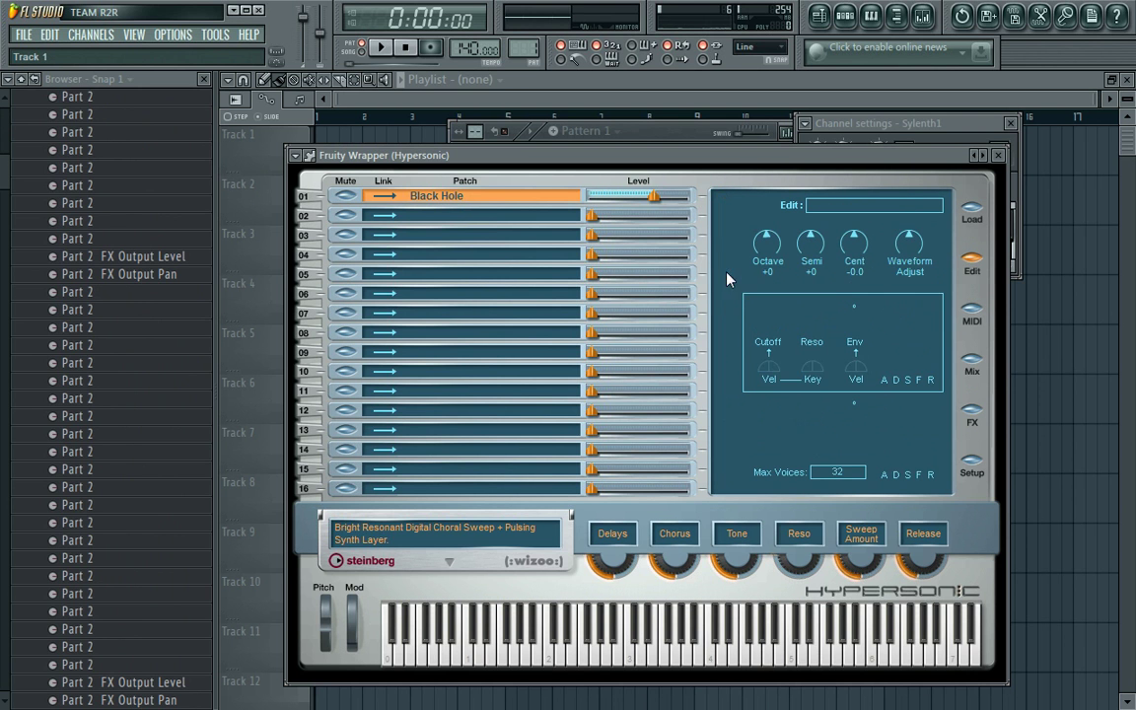
pyautogui.click(728, 220)
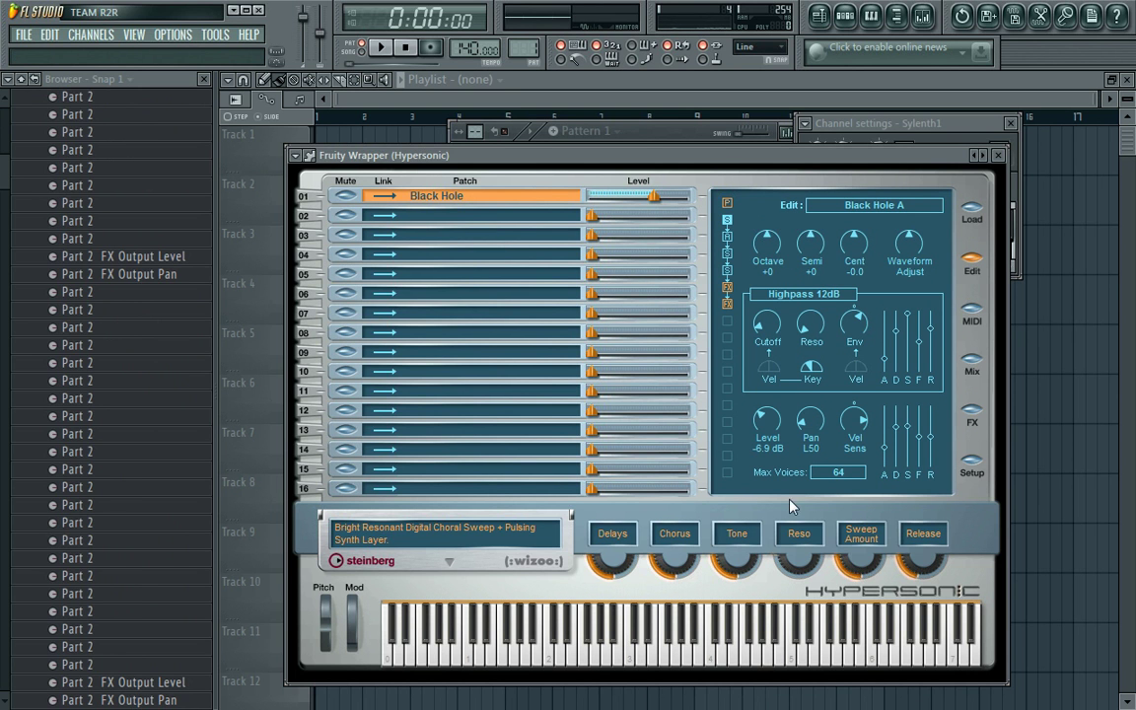
pyautogui.click(972, 213)
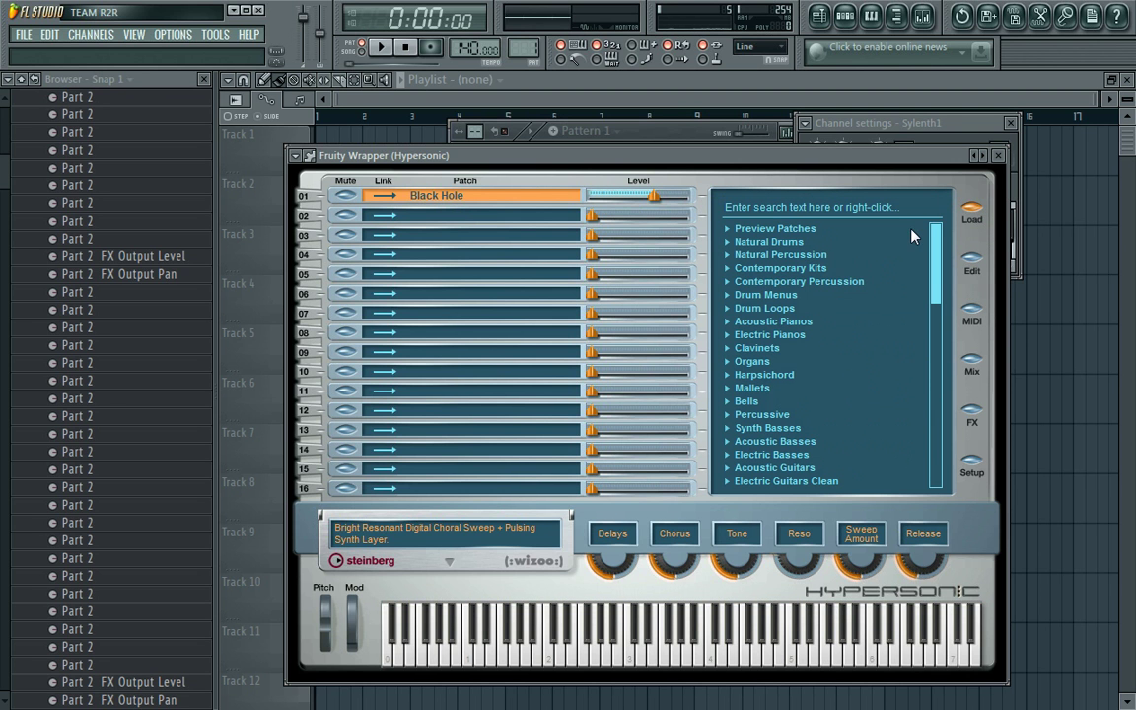
pyautogui.click(998, 155)
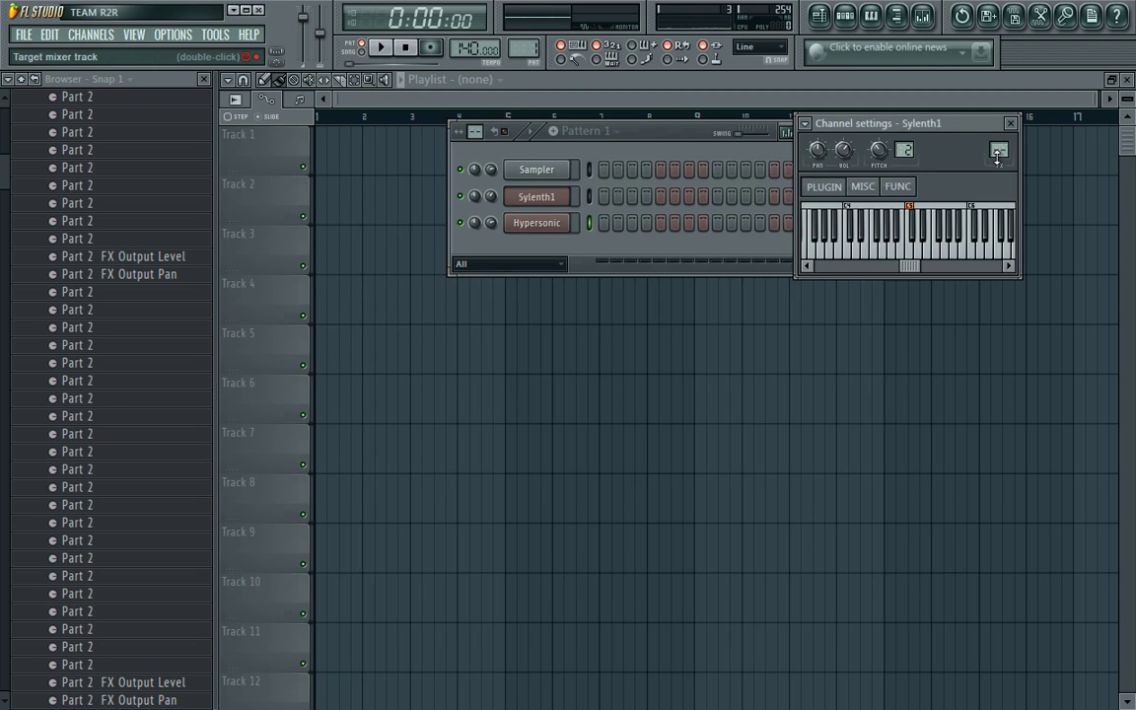
# Step: Show the recording toolbar of Microsoft Expression Encoder Screen Capture
pyautogui.press('super')
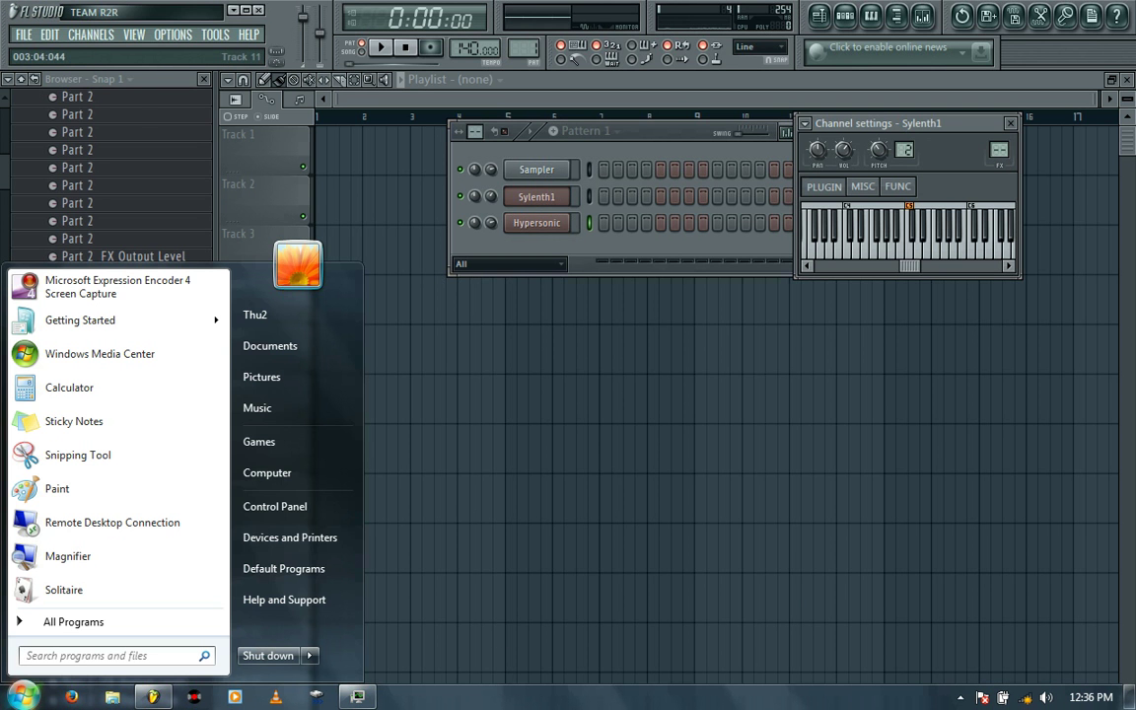
pyautogui.click(959, 698)
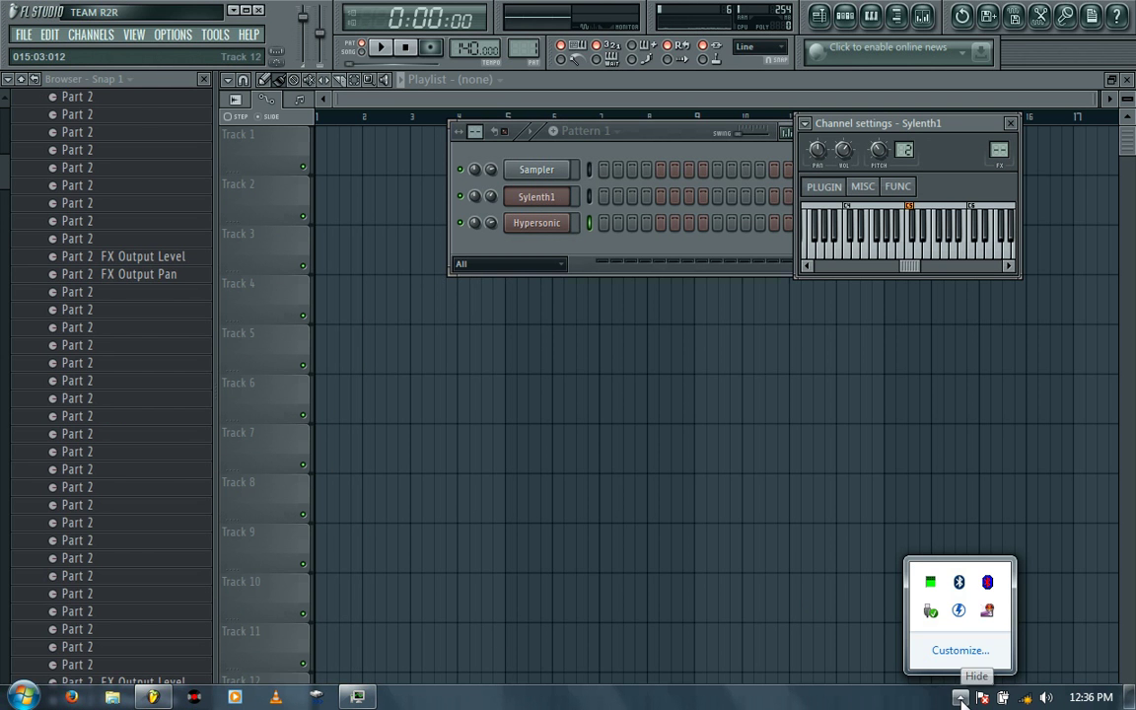
pyautogui.rightClick(989, 613)
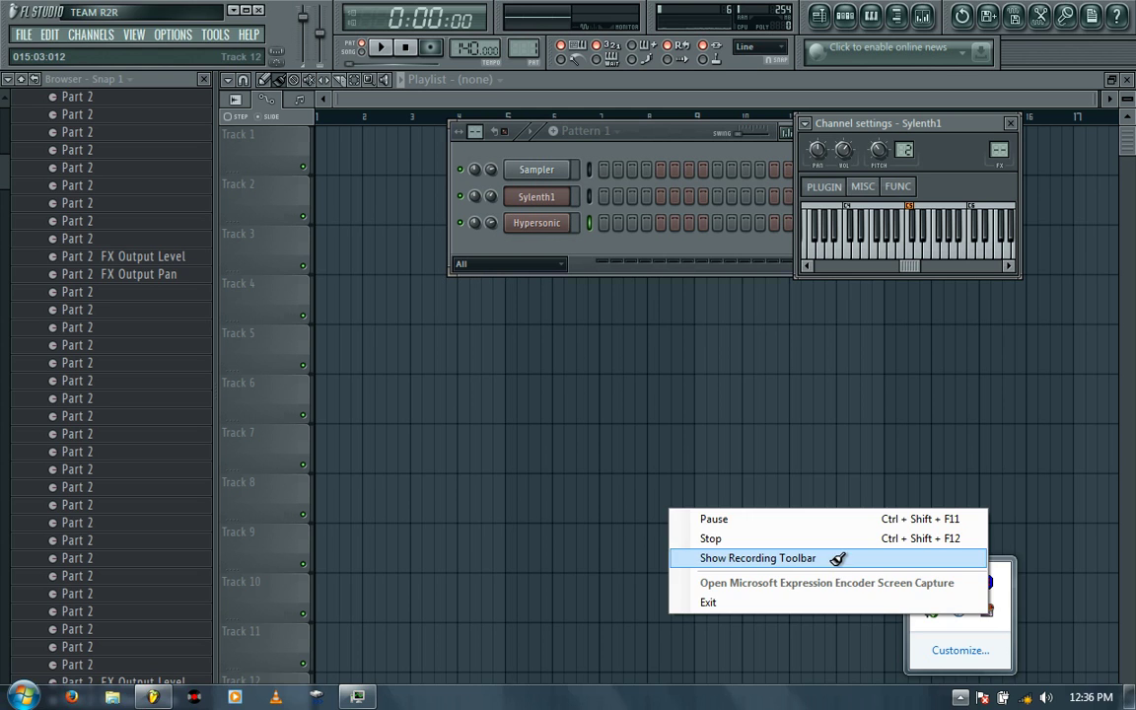
pyautogui.click(837, 558)
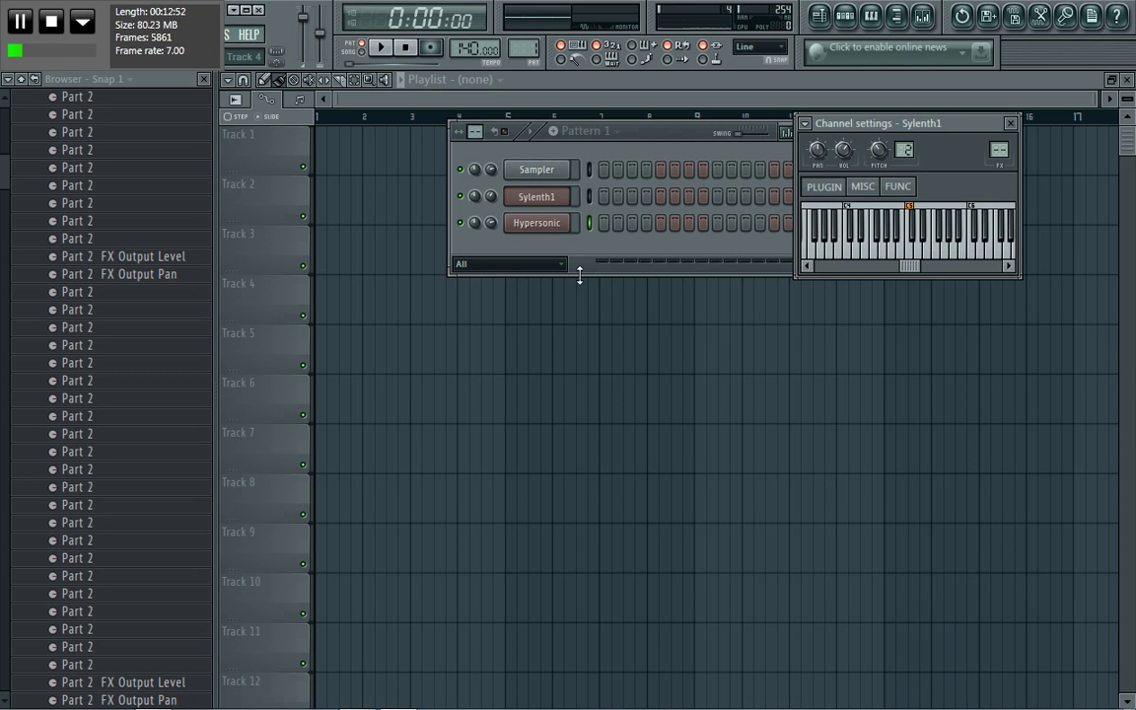
# Step: Reopen Sylenth1 from the step sequencer and bring its window to the front
pyautogui.click(566, 203)
pyautogui.click(564, 204)
pyautogui.click(564, 204)
pyautogui.click(564, 204)
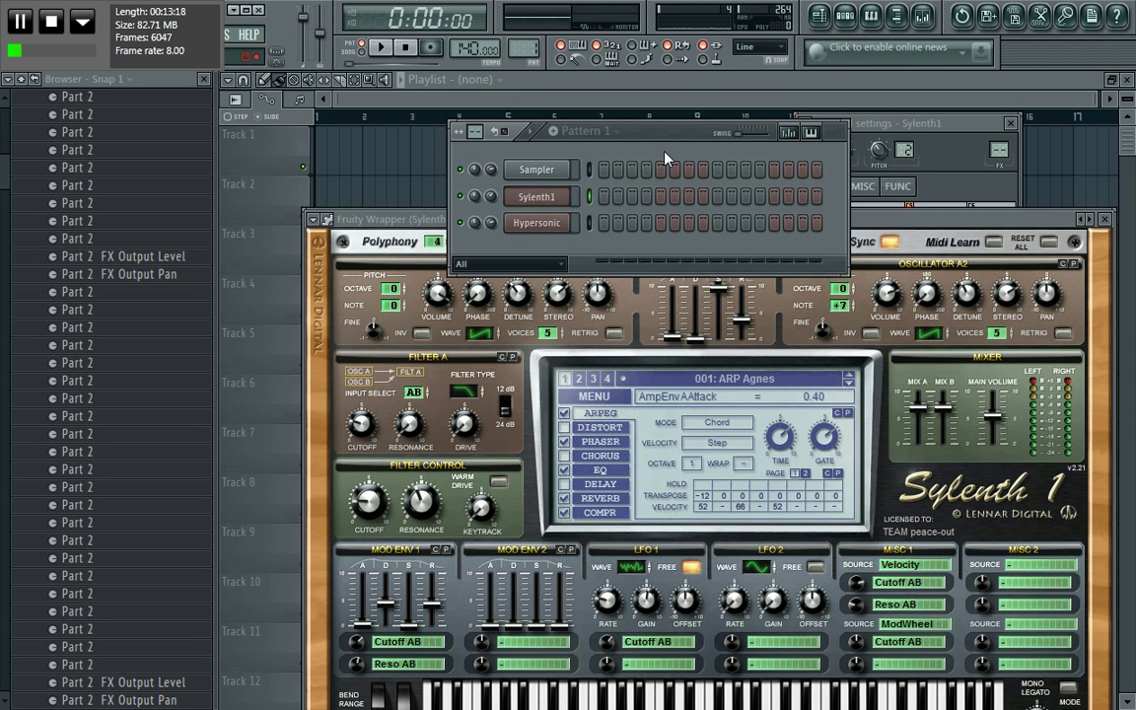
pyautogui.click(899, 223)
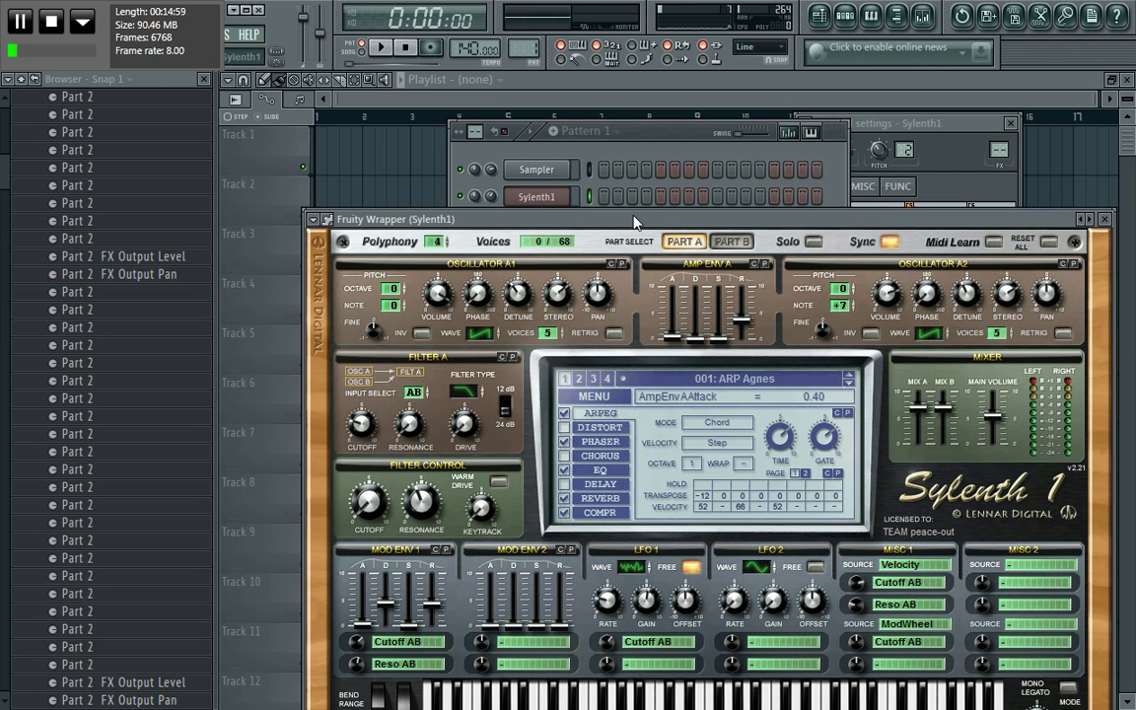
# Step: Move the Sylenth1 window up beside the browser so the whole plugin, including its keyboard, fits on screen
pyautogui.moveTo(634, 222); pyautogui.dragTo(593, 136)
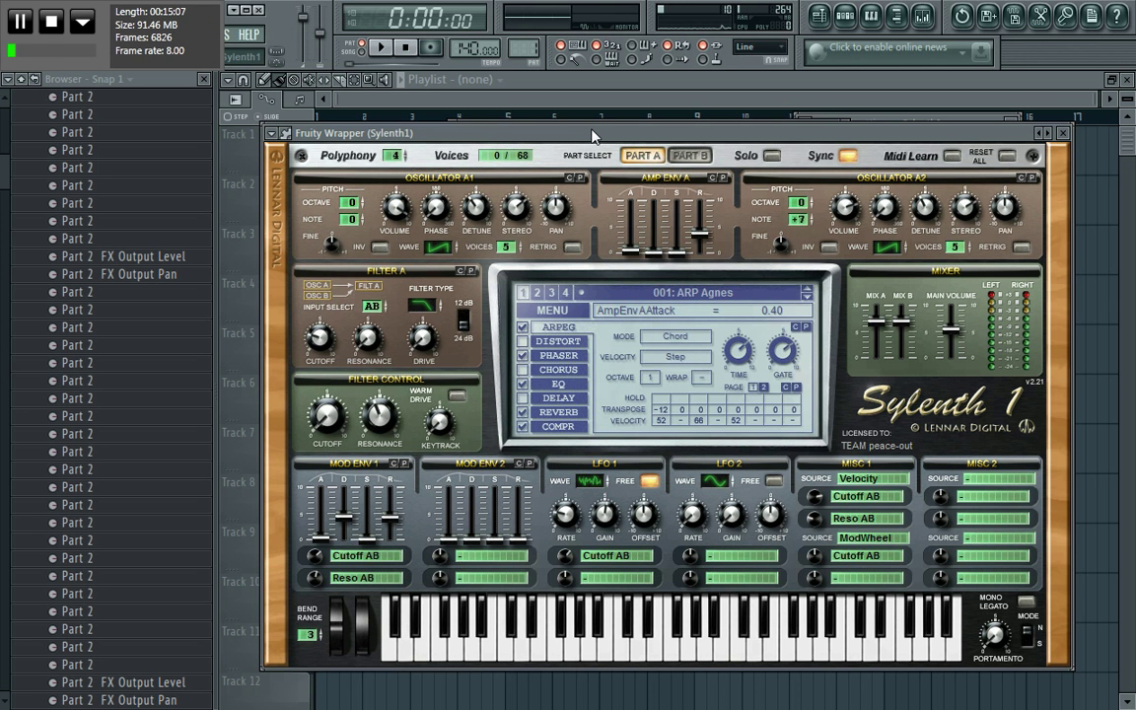
pyautogui.moveTo(593, 136); pyautogui.dragTo(617, 234)
pyautogui.moveTo(611, 169); pyautogui.dragTo(648, 121)
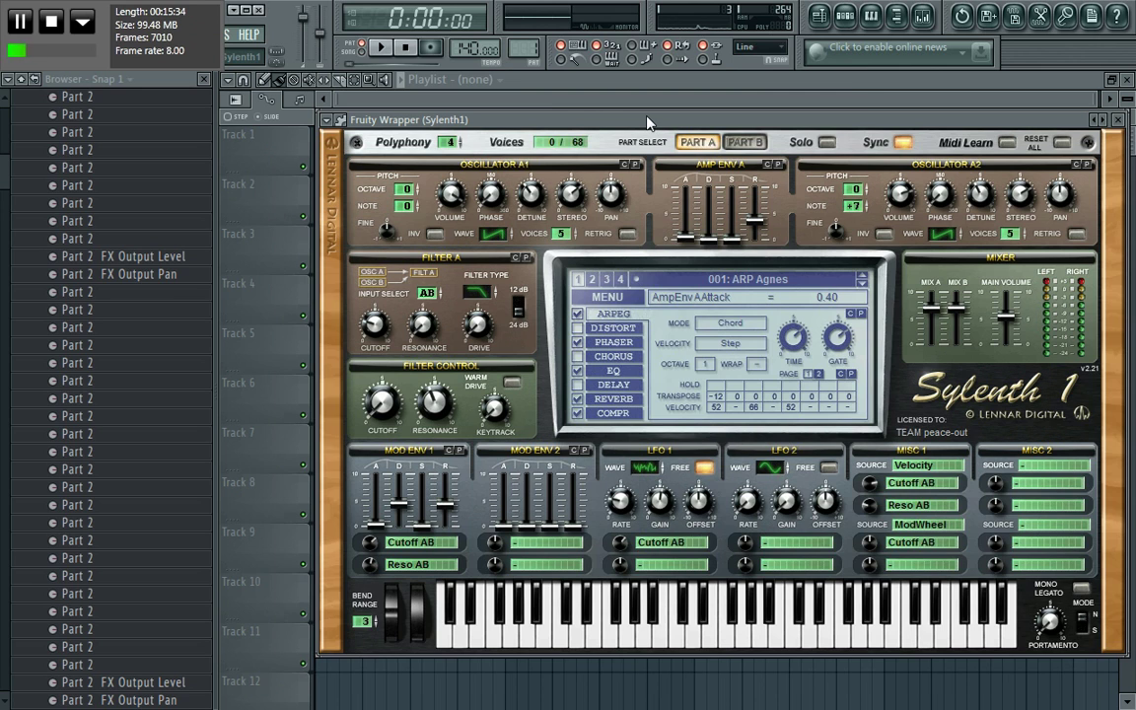
pyautogui.moveTo(647, 122)
pyautogui.mouseDown()
pyautogui.moveTo(655, 141)
pyautogui.moveTo(647, 124)
pyautogui.mouseUp()
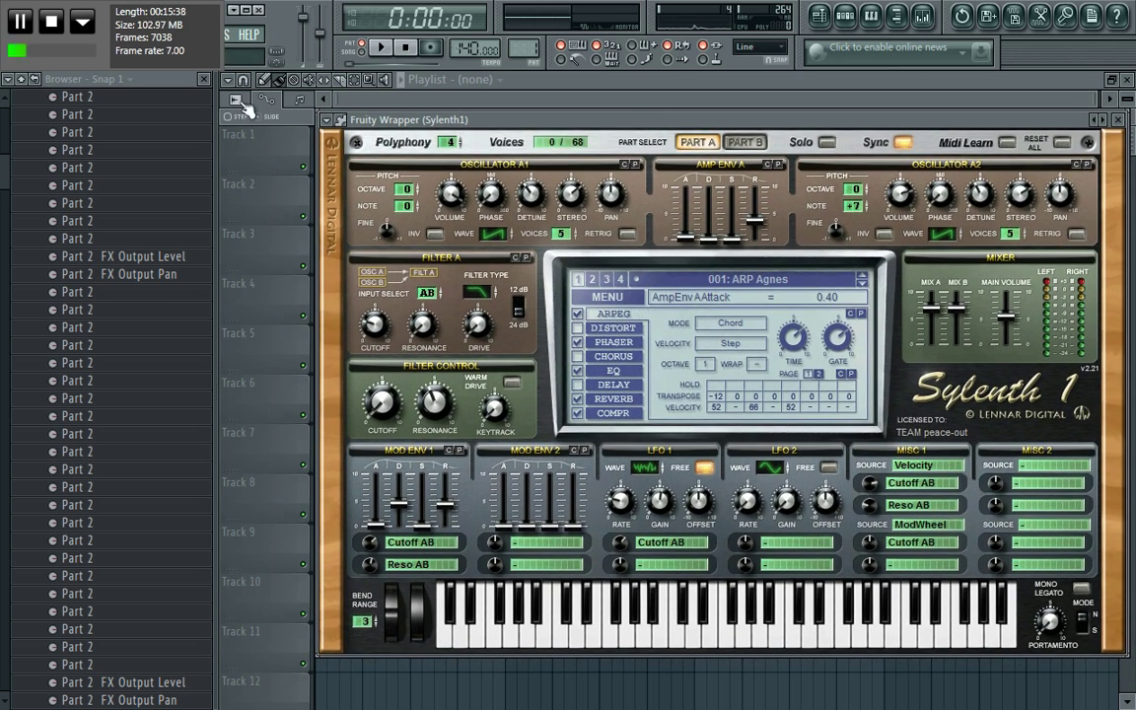
pyautogui.moveTo(731, 128)
pyautogui.mouseDown()
pyautogui.moveTo(733, 142)
pyautogui.moveTo(731, 123)
pyautogui.mouseUp()
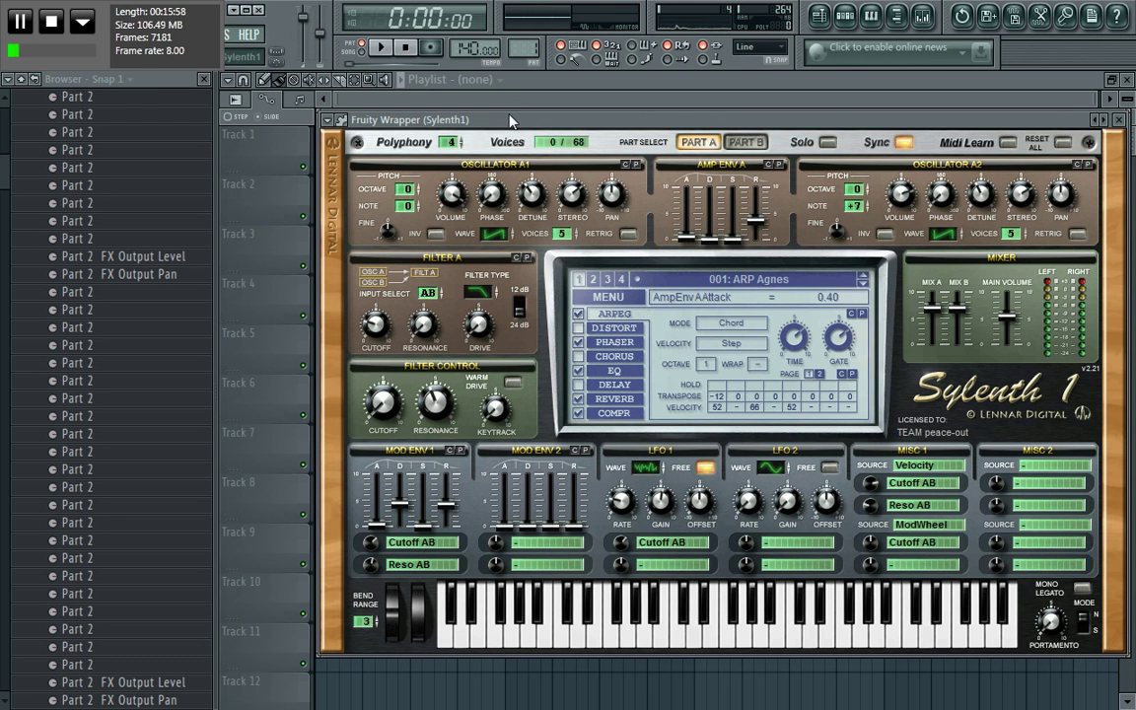
pyautogui.moveTo(510, 120); pyautogui.dragTo(497, 118)
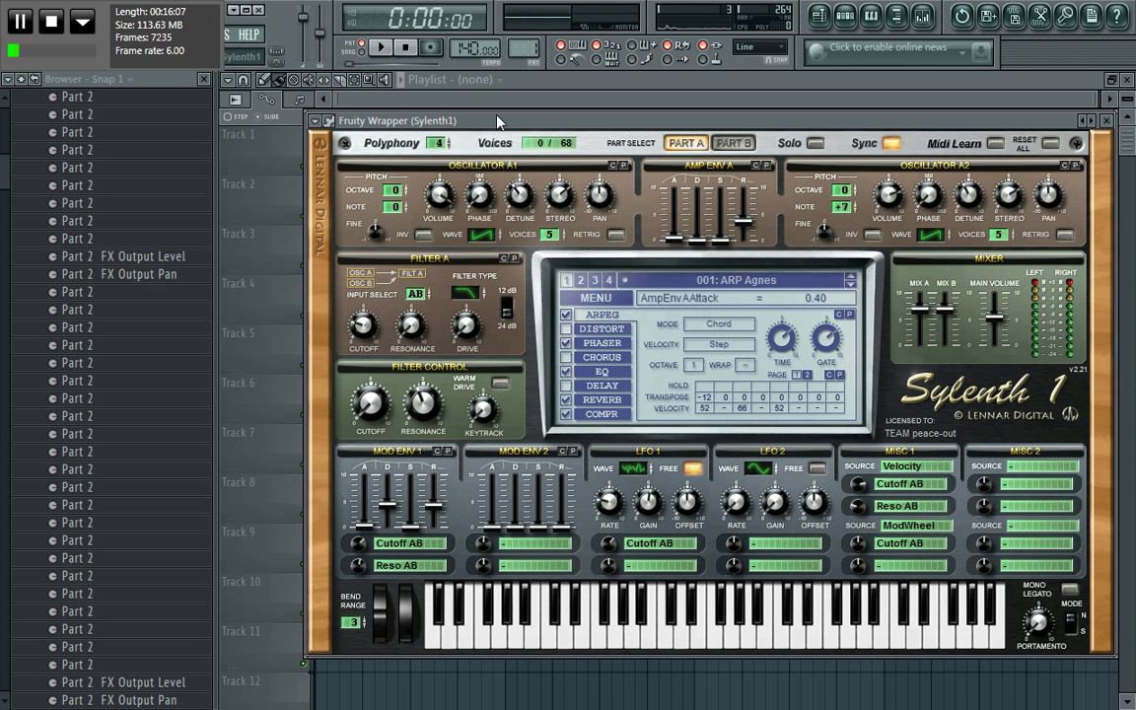